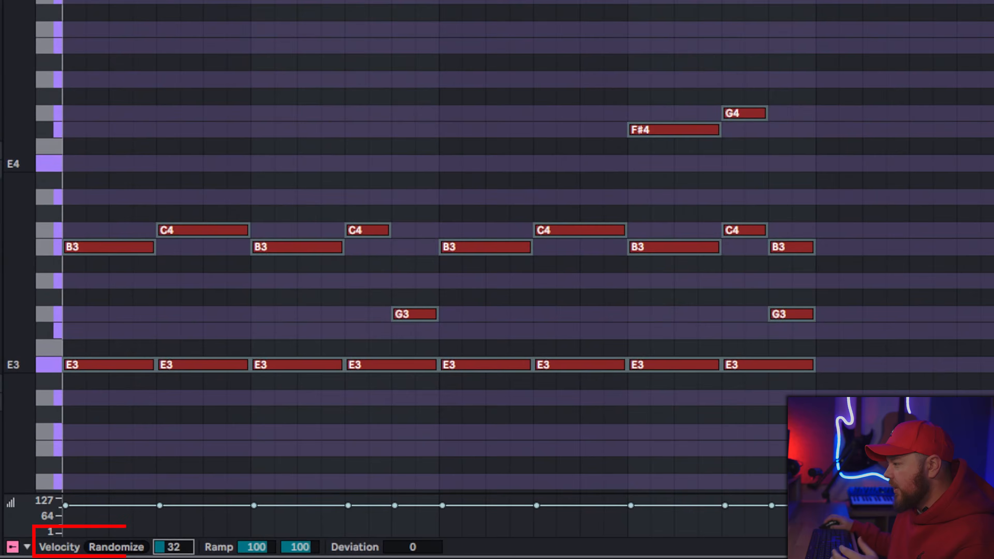
Step: Show the Analog Lab V instrument on the first track, and copy its eight-bar clip to the track below
left_click_drag(174, 548, 174, 553)
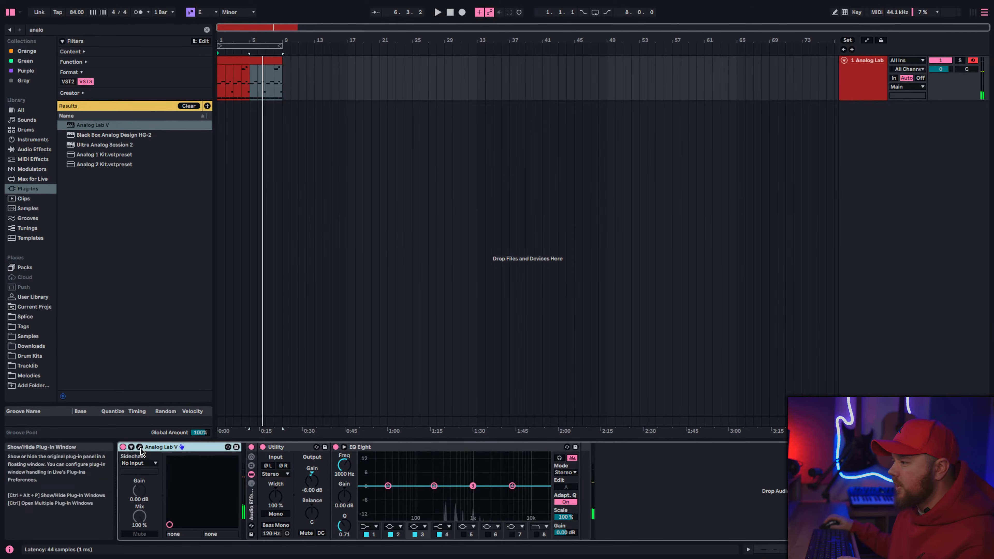
left_click(139, 448)
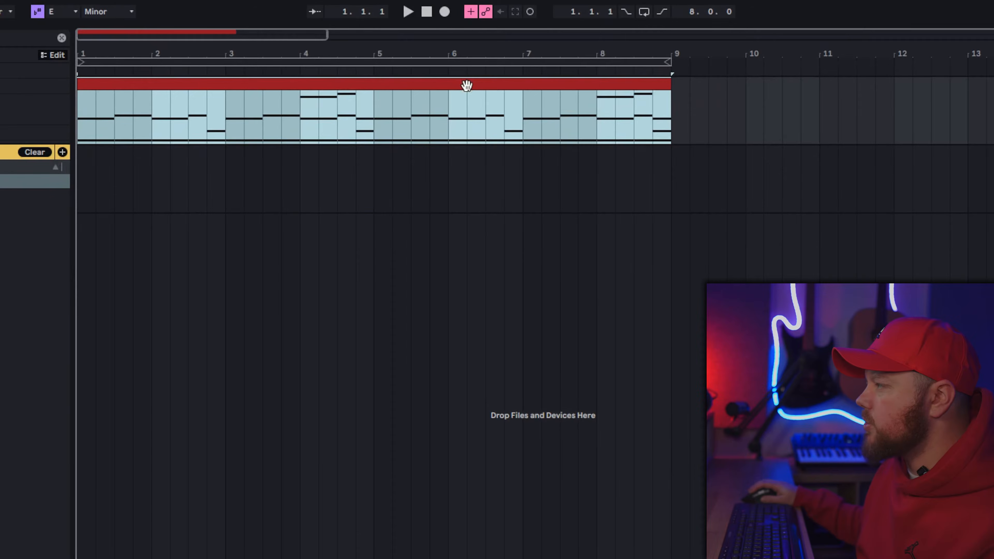
left_click_drag(472, 122, 466, 162)
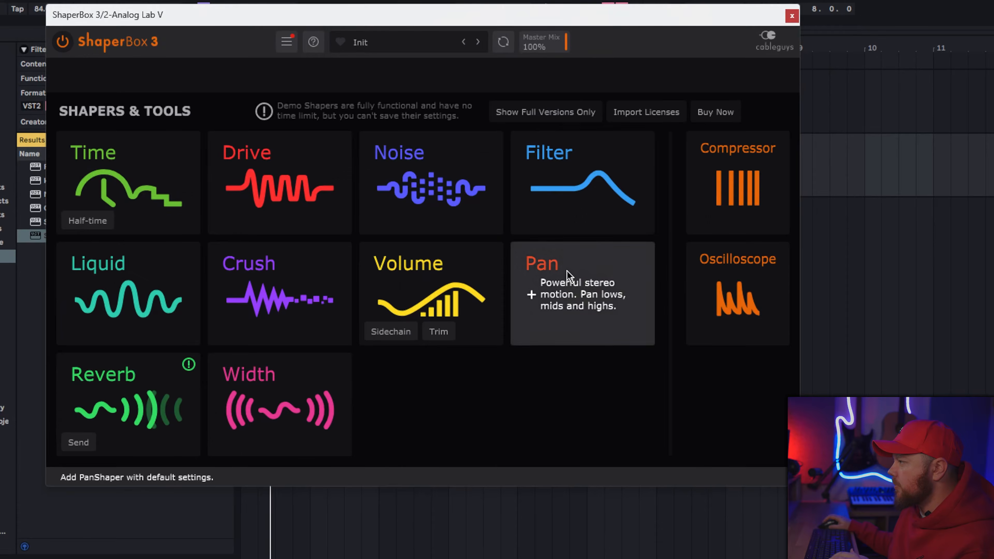
Step: Apply the flat full-level basic shape to the ShaperBox 3 Volume shaper on the second Analog Lab track, and show the Sidechain shapes
left_click(528, 274)
left_click(108, 454)
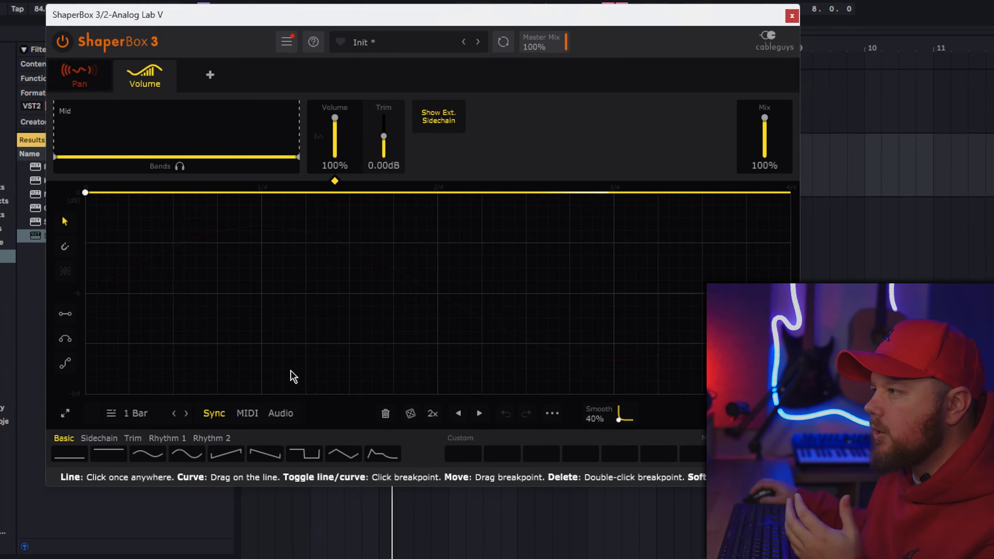
left_click(94, 437)
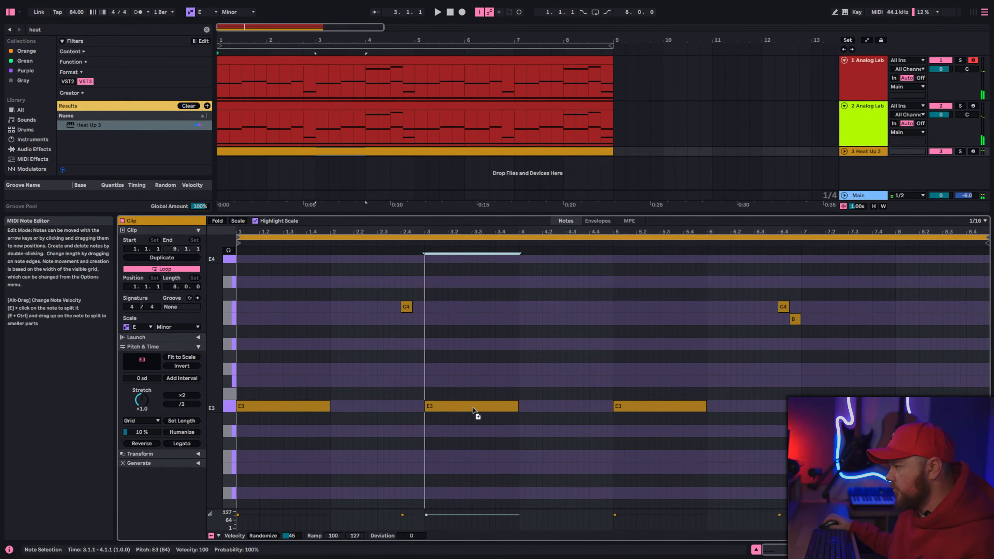
Step: Copy the Heat Up 3 E3 note from bar 5 to bar 7, and add B3 and C4 notes in bar 8
left_click_drag(665, 410, 857, 409)
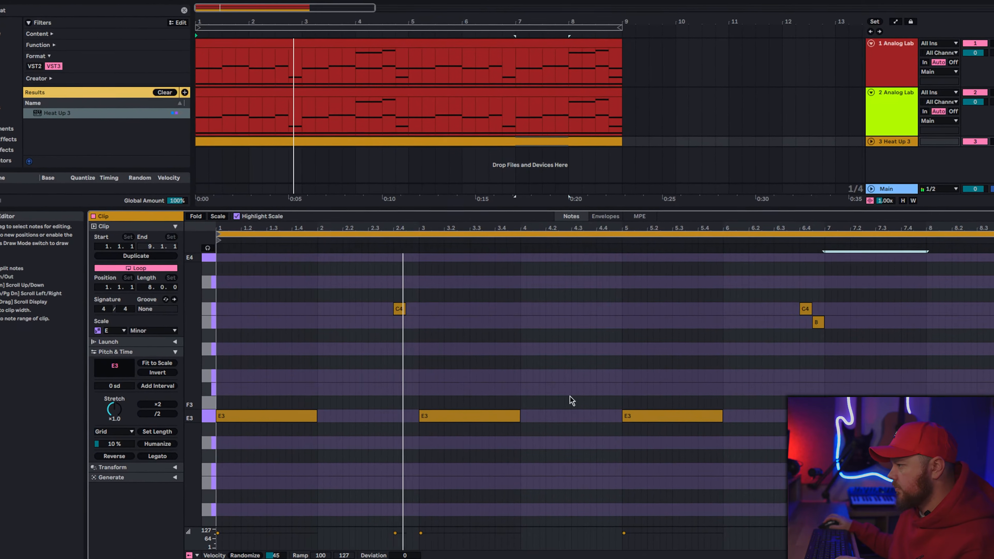
left_click(968, 324)
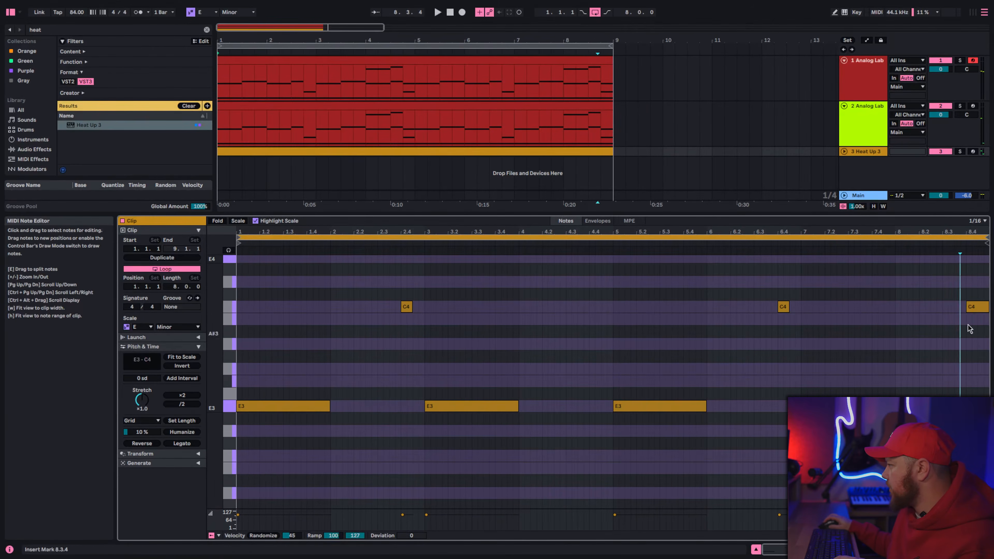
left_click(973, 311)
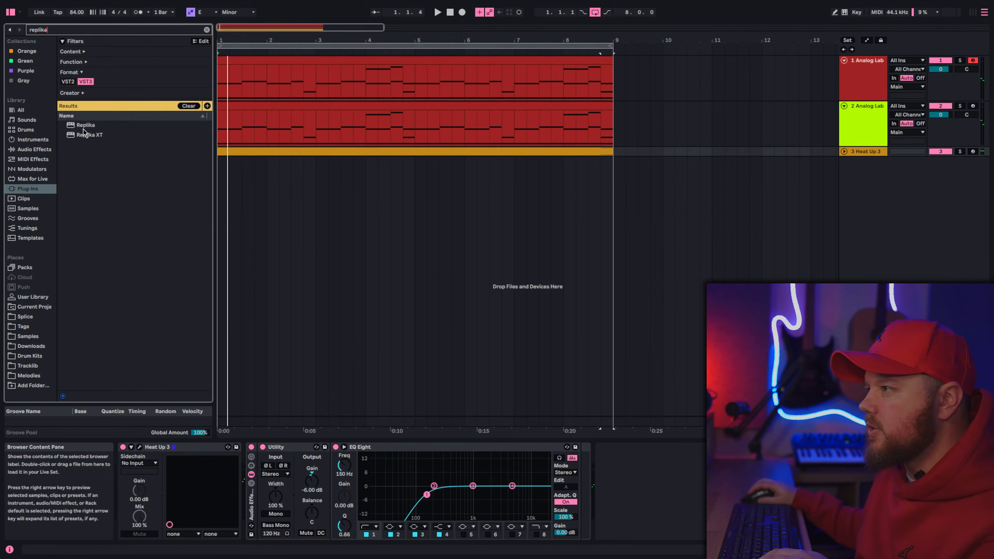
Step: Add the Replika delay after EQ Eight on the Heat Up 3 track
left_click_drag(88, 126, 642, 492)
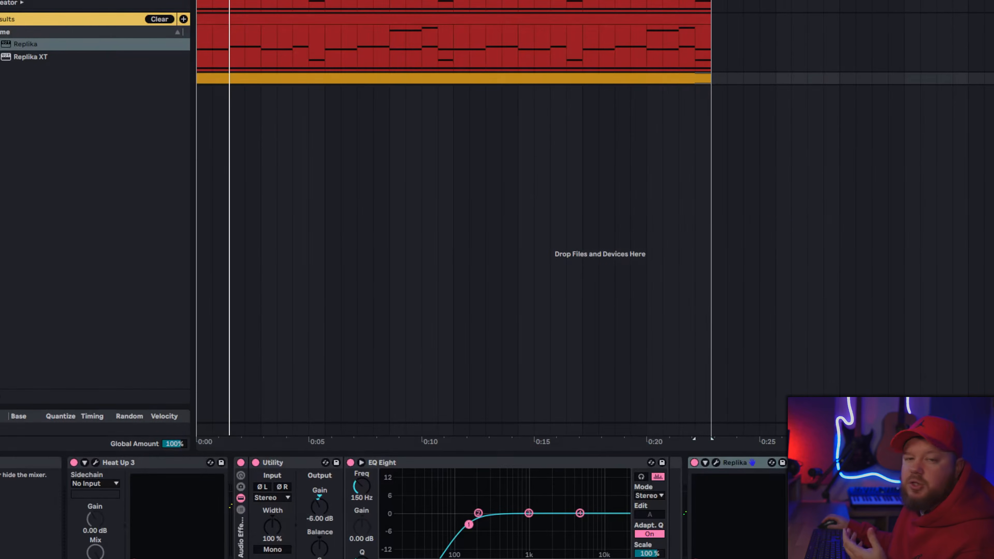
key("ctrl+alt+m")
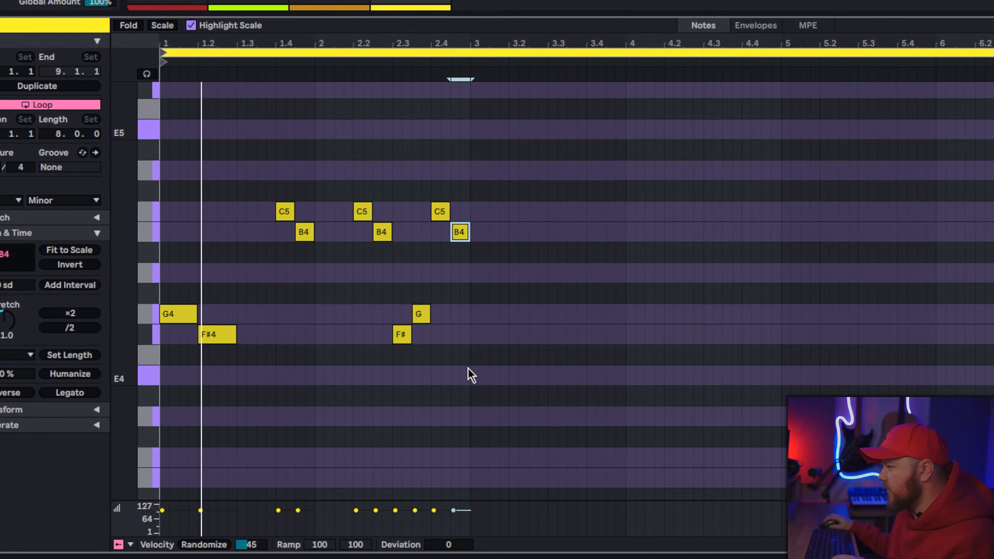
Step: Duplicate the two-bar melody into bars 3 and 4, and copy its C5 at 4.2 to A4 one sixteenth earlier
key("ctrl+a")
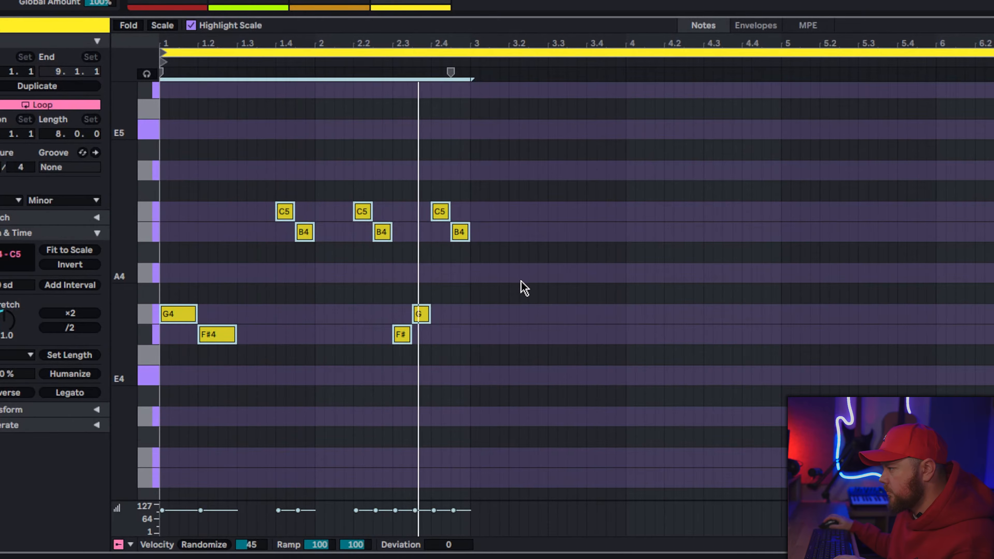
key("ctrl+d")
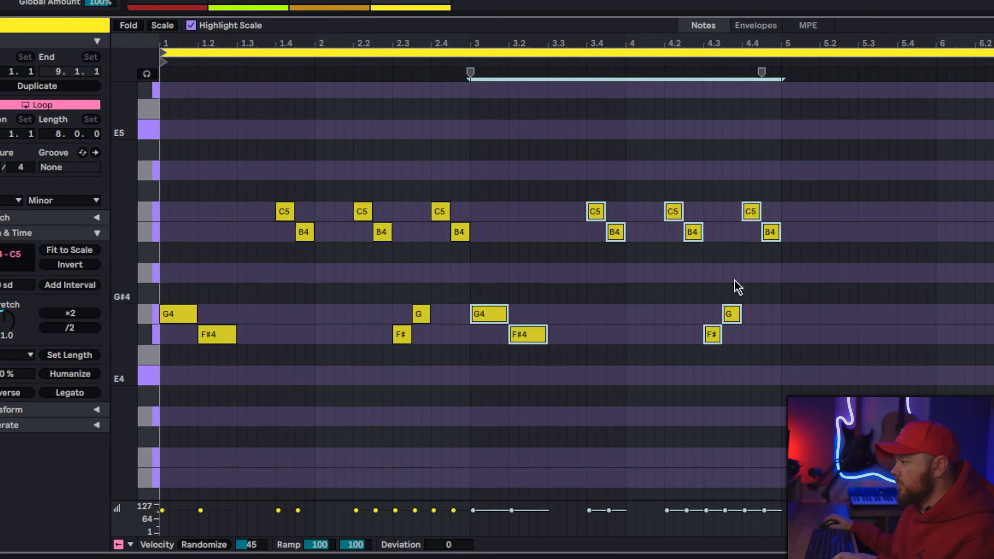
left_click(779, 335)
left_click_drag(672, 213, 658, 256)
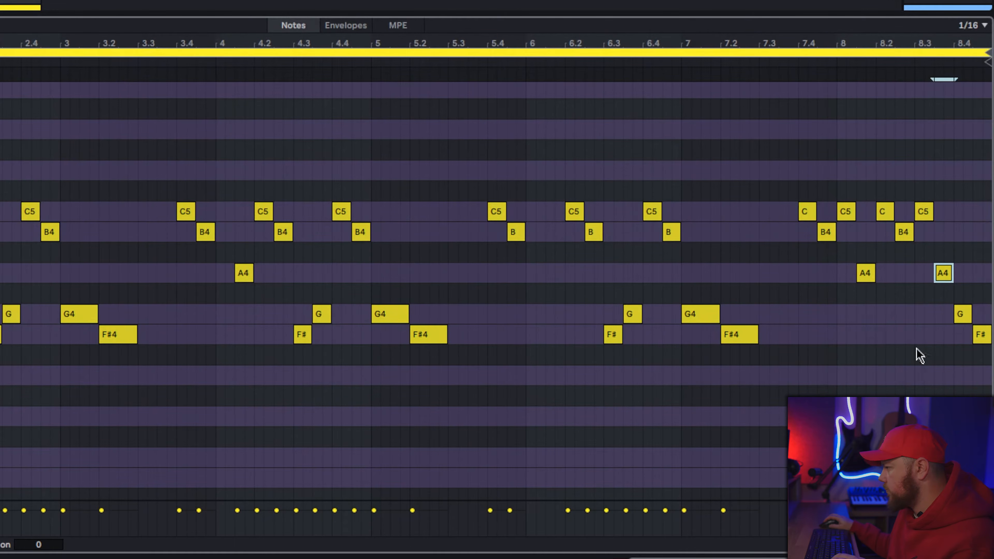
Step: Select all the melody notes and lower the velocity randomization amount to 26
key("ctrl+a")
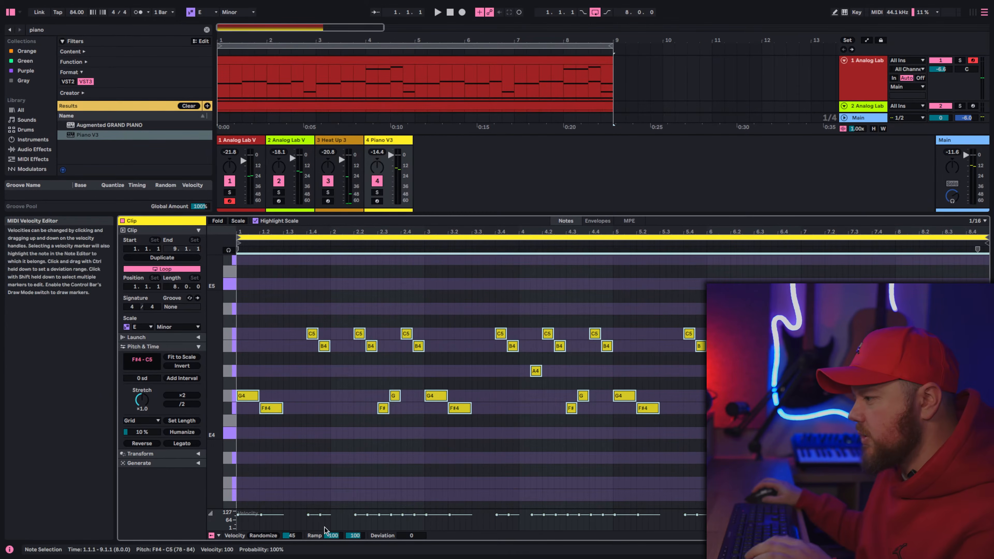
left_click_drag(291, 536, 291, 552)
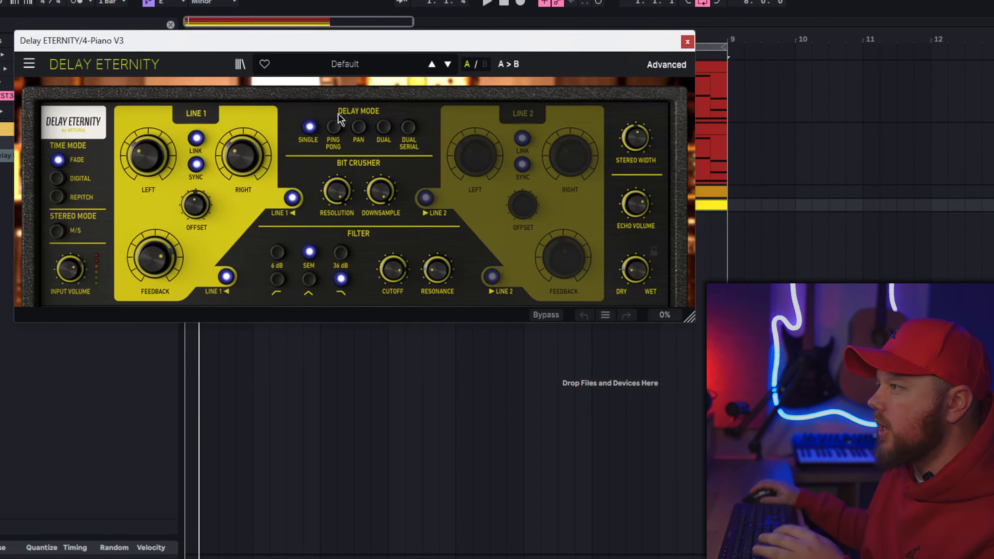
Step: Load the Basic Ping-Pong preset in Delay Eternity on the Piano V3 track
left_click(345, 65)
mouse_move(337, 85)
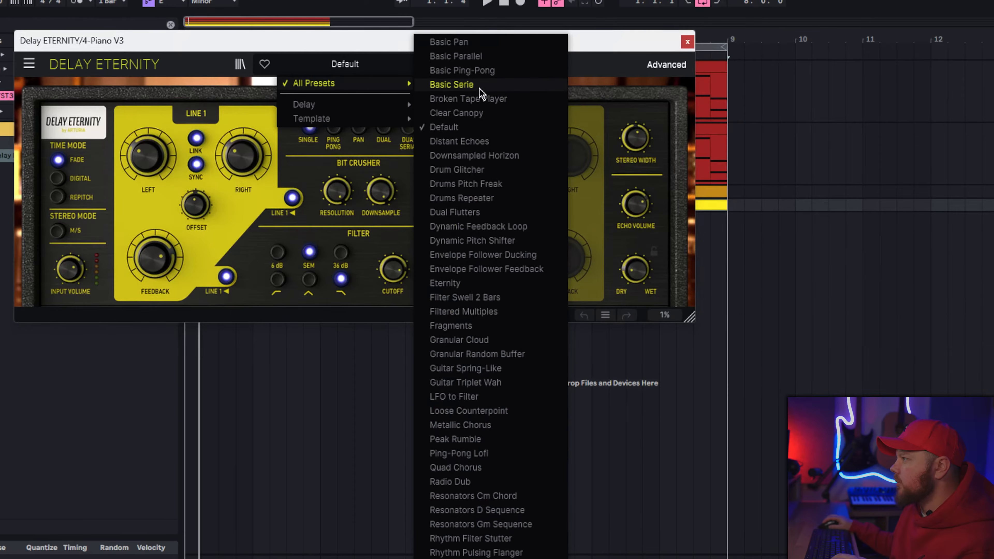
left_click(462, 70)
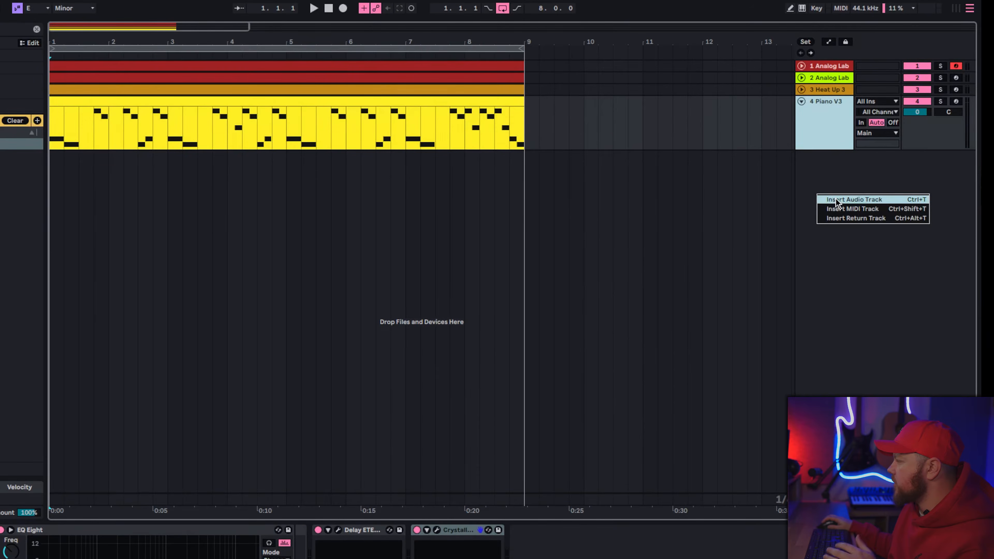
Step: Insert an audio track below Piano V3 and arm it to record from Resampling
left_click(877, 156)
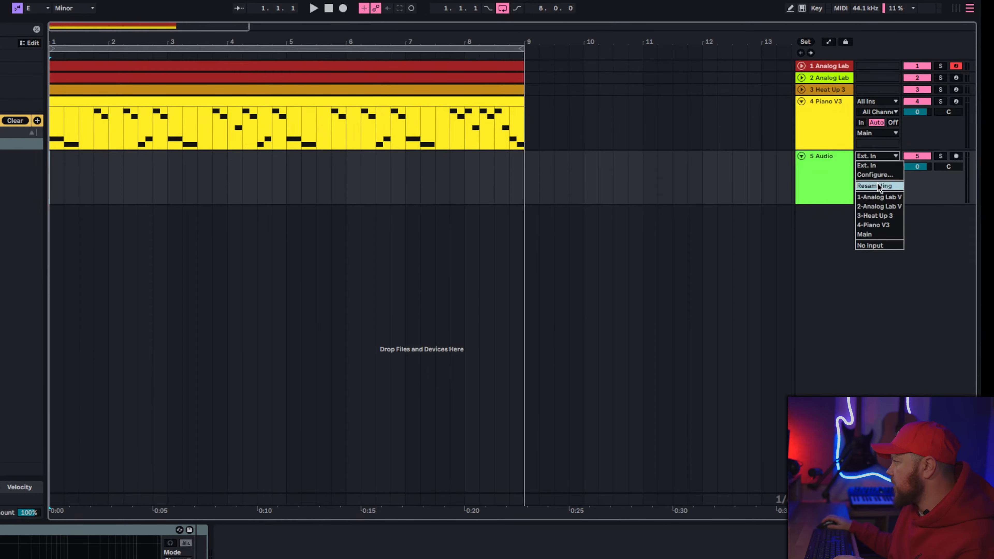
left_click(880, 187)
left_click(956, 156)
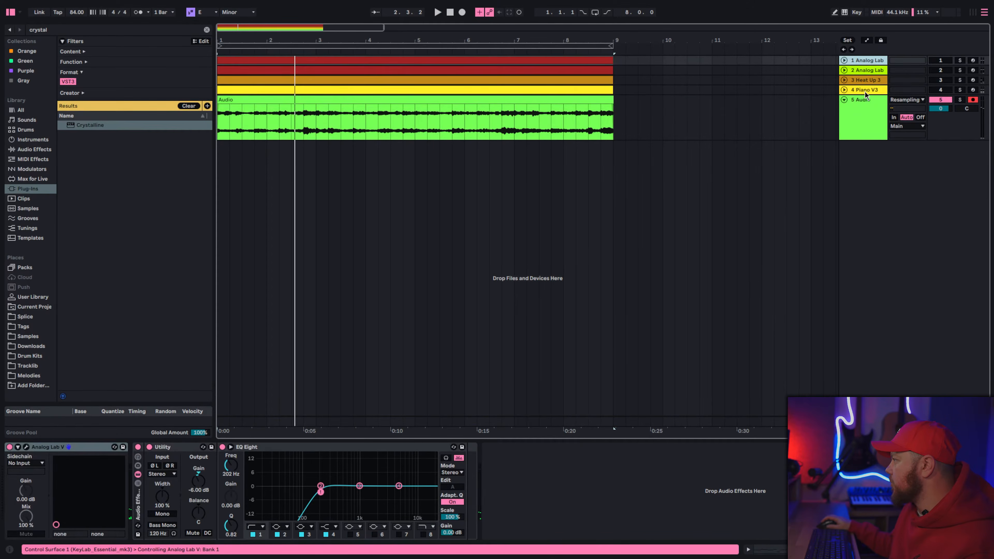
Step: Group the four instrument tracks above the resampled audio, and start playback
left_click(865, 91)
right_click(866, 86)
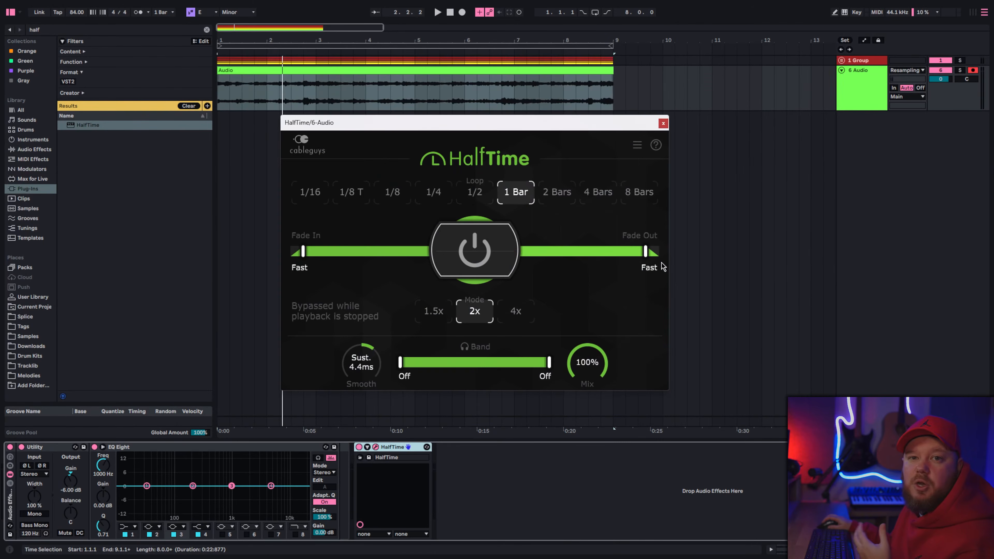
key("space")
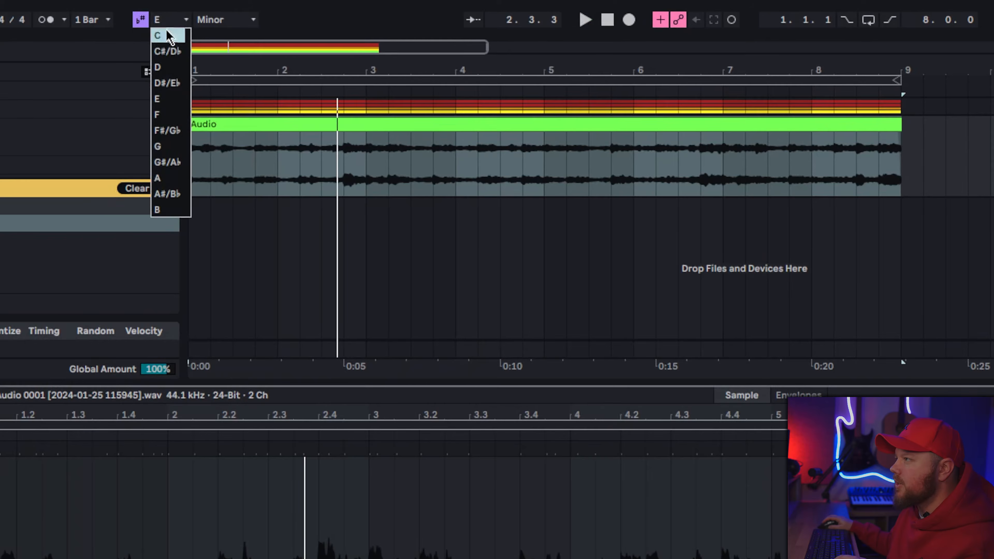
Step: Add Portal to the resampled audio track and reduce its dry/wet mix
left_click(169, 36)
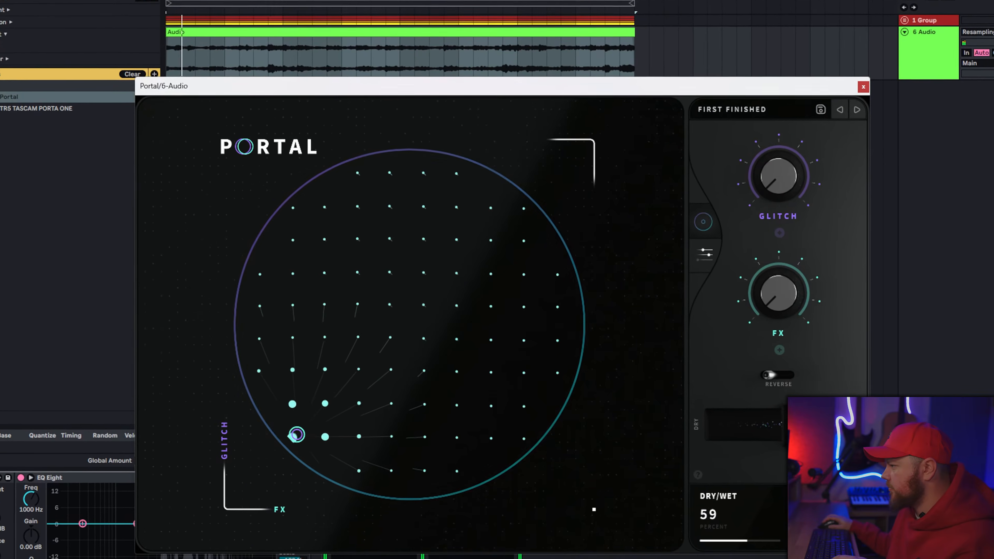
left_click_drag(802, 435, 769, 426)
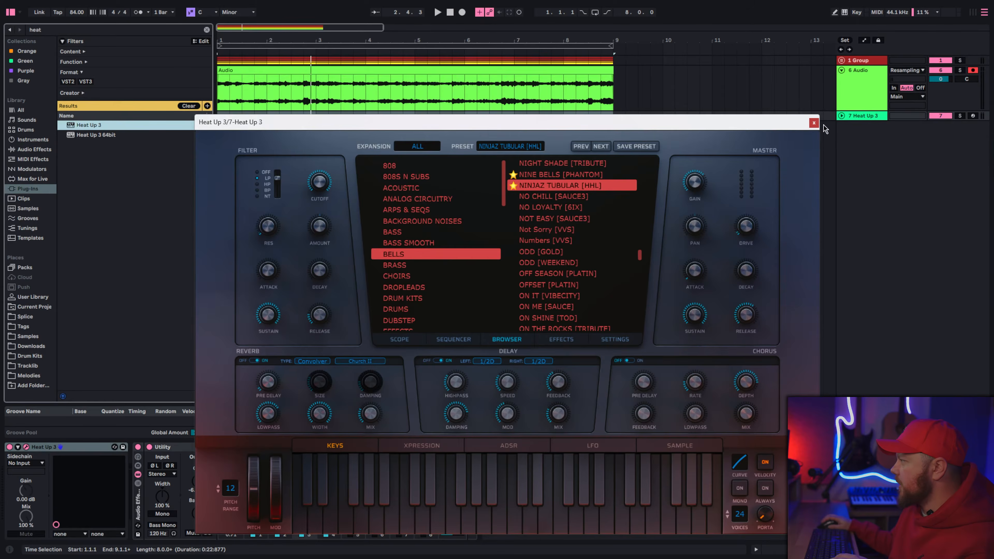
Step: Create an eight-bar MIDI clip on the new Heat Up 3 track, with a C3 note at bar 1 doubled at C4
left_click(815, 121)
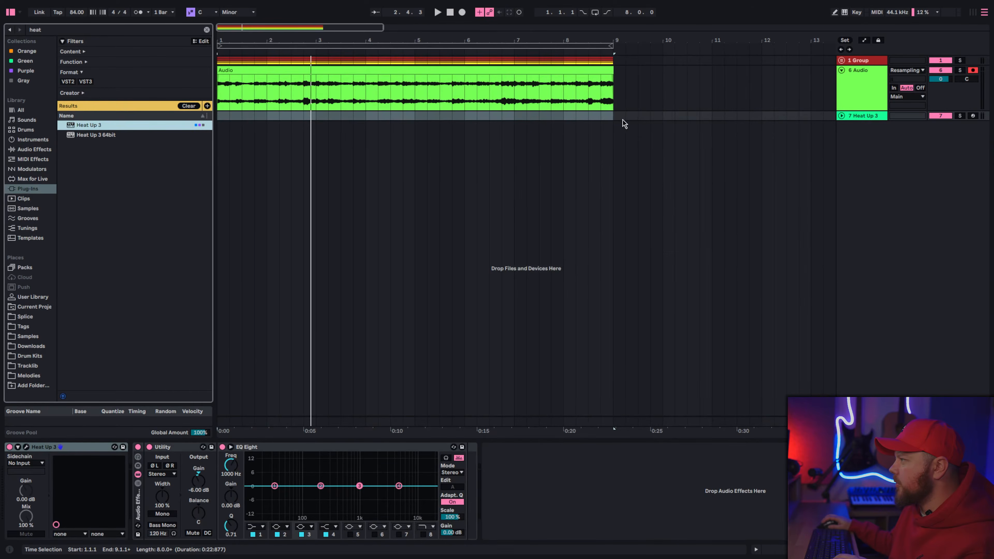
key("ctrl+shift+m")
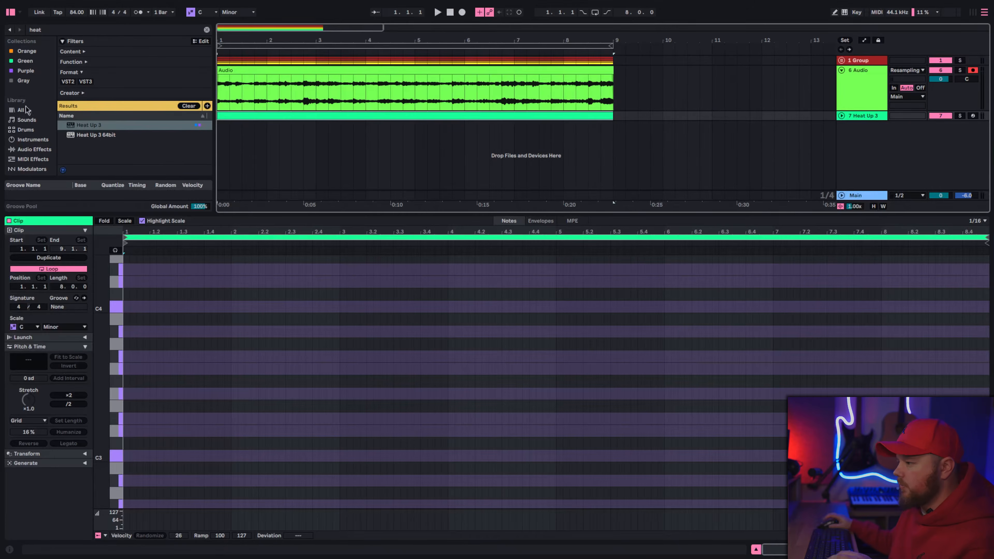
double_click(127, 458)
left_click_drag(147, 459, 153, 309)
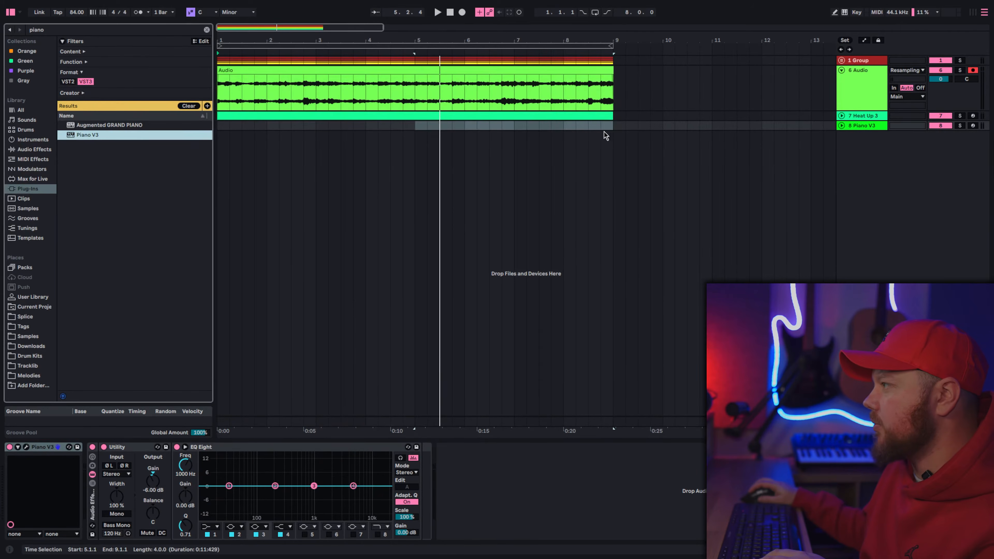
Step: Create an eight-bar MIDI clip on the new Piano V3 track and place a one-bar C2 note at its start
left_click_drag(612, 128, 376, 141)
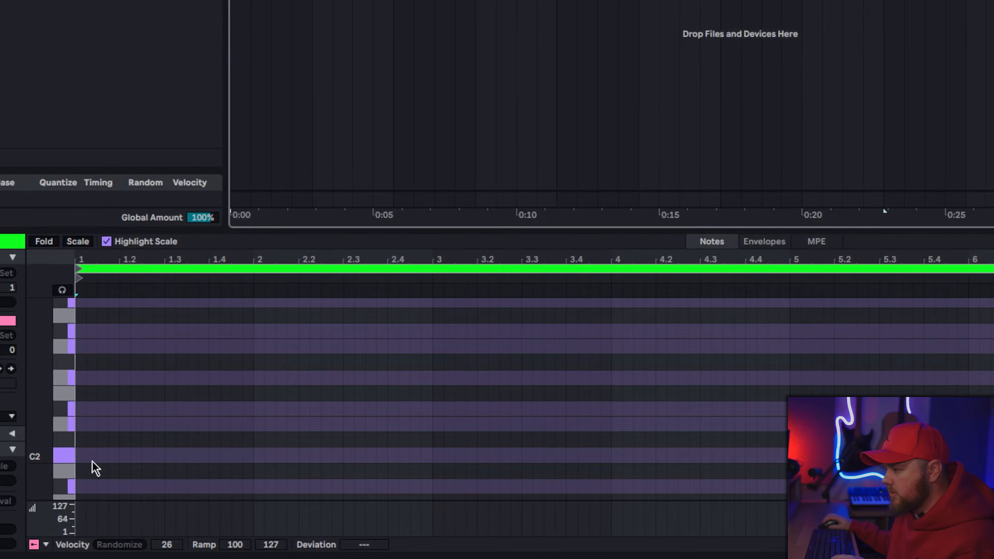
double_click(81, 456)
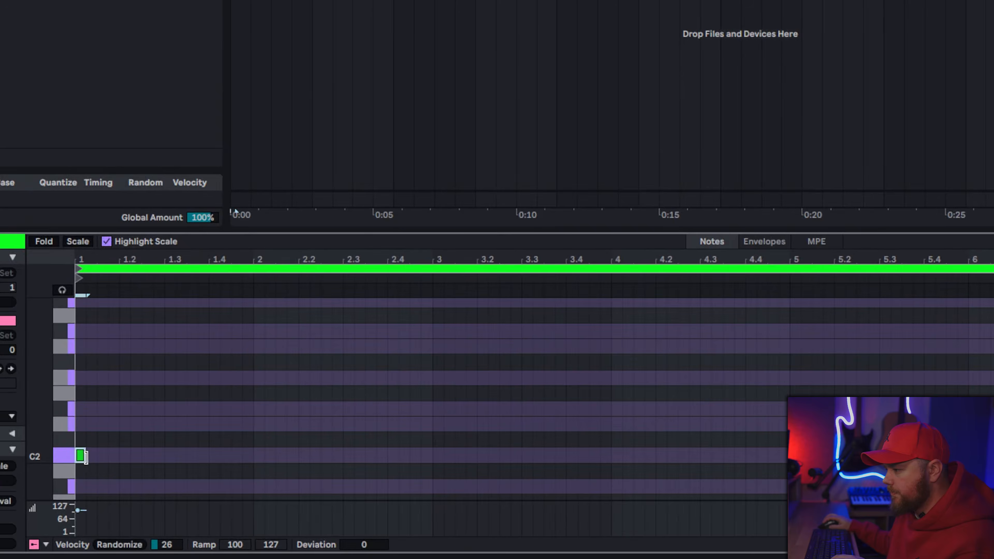
scroll(337, 466, "down", 3)
key("space")
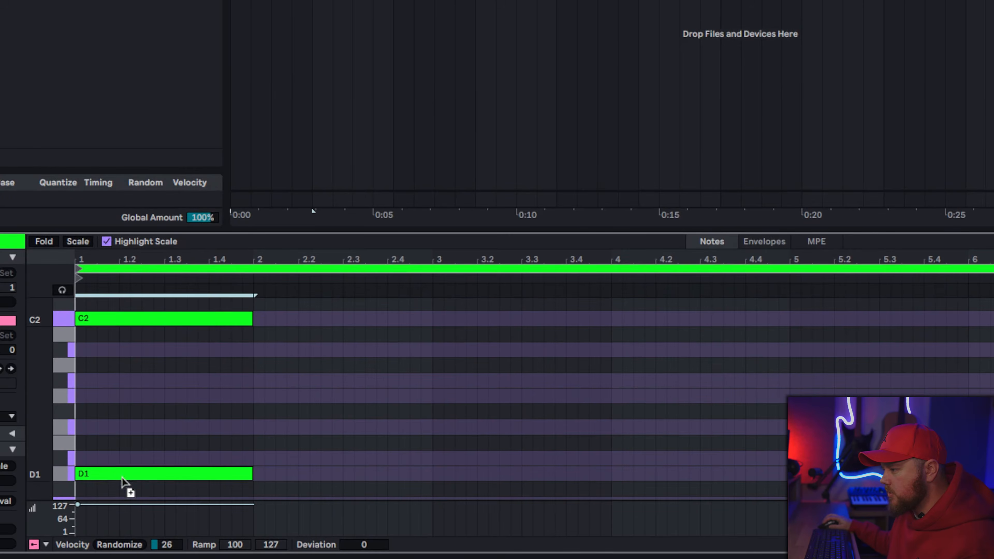
Step: Double the C2 note at C1 and restrike both notes an eighth note after the start, ending them at bar 2
left_click_drag(123, 477, 119, 504)
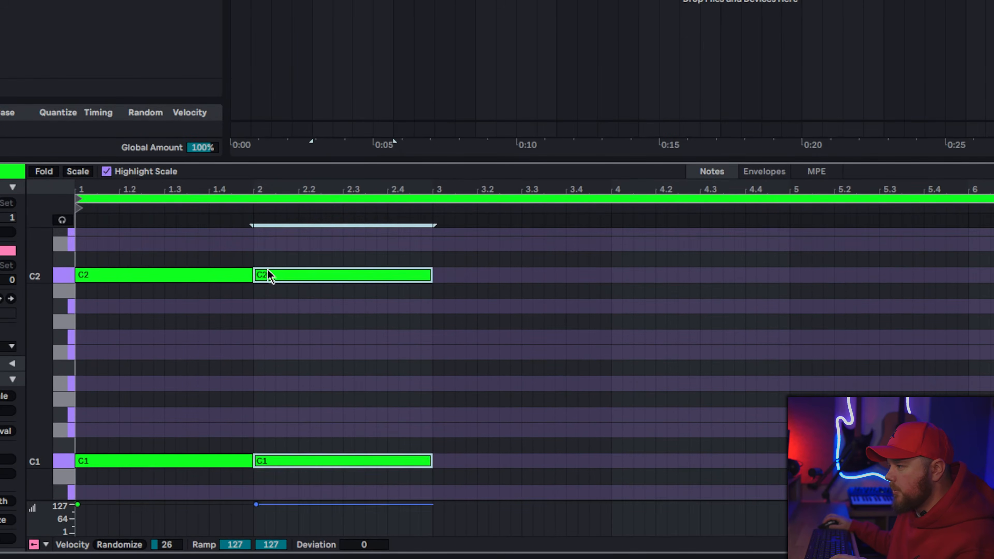
left_click_drag(269, 274, 114, 278)
key("space")
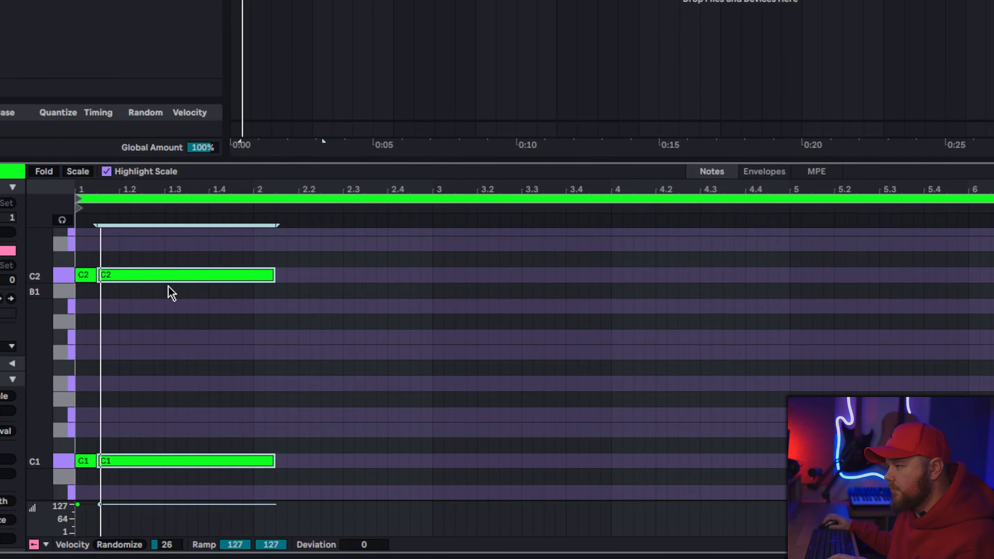
left_click_drag(273, 279, 252, 279)
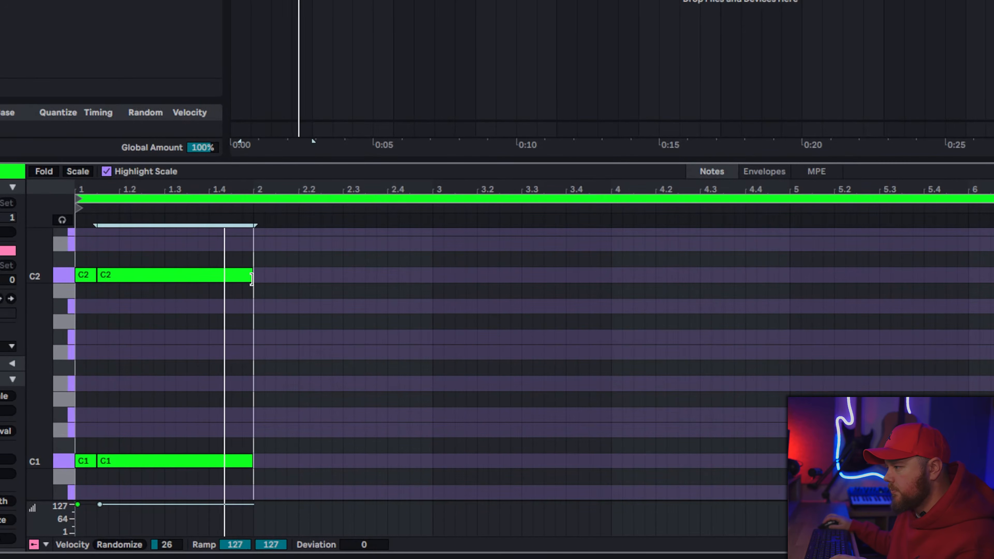
Step: Repeat the C1/C2 figure at bar 3 with G and E♭ octave notes, and duplicate the four-bar pattern into bars 5 to 8
left_click_drag(87, 275, 478, 274)
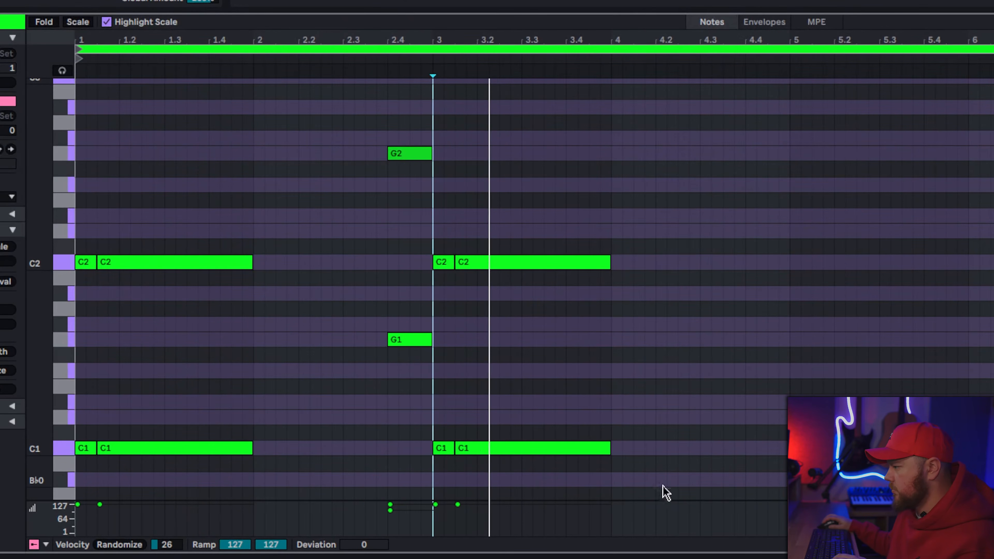
key("ctrl+d")
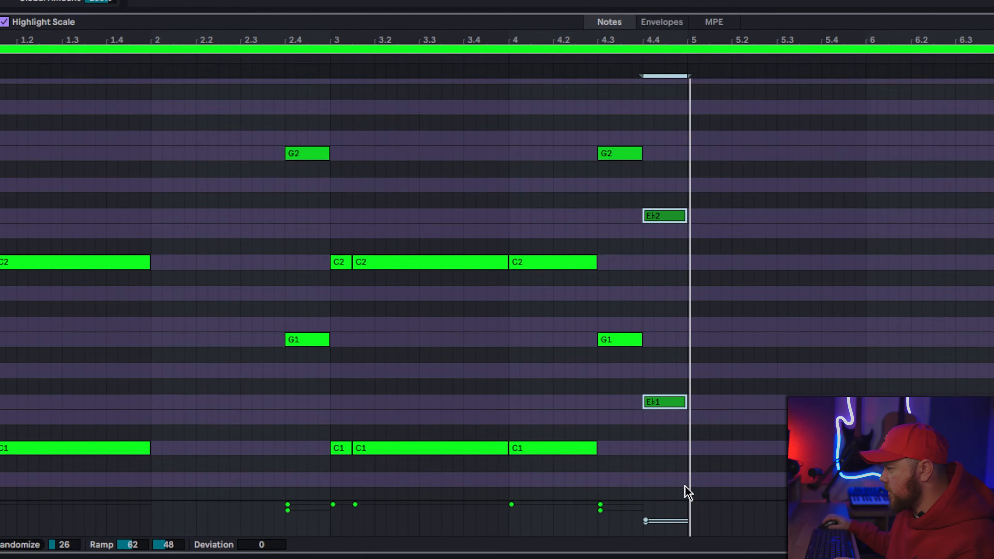
key("ctrl+a")
key("ctrl+d")
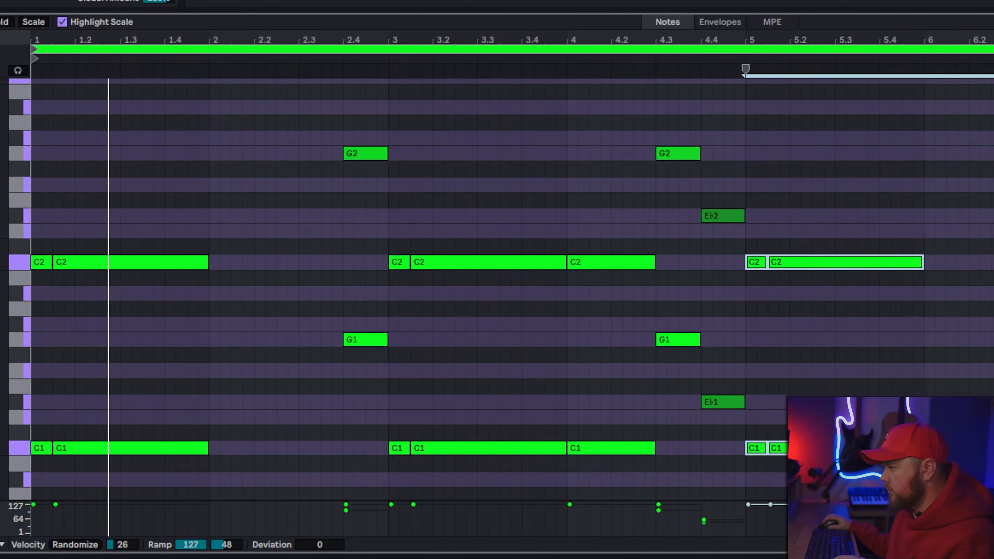
Step: Lower the velocity of the C1 and C2 notes starting at bar 4 to 89
left_click_drag(612, 211, 611, 456)
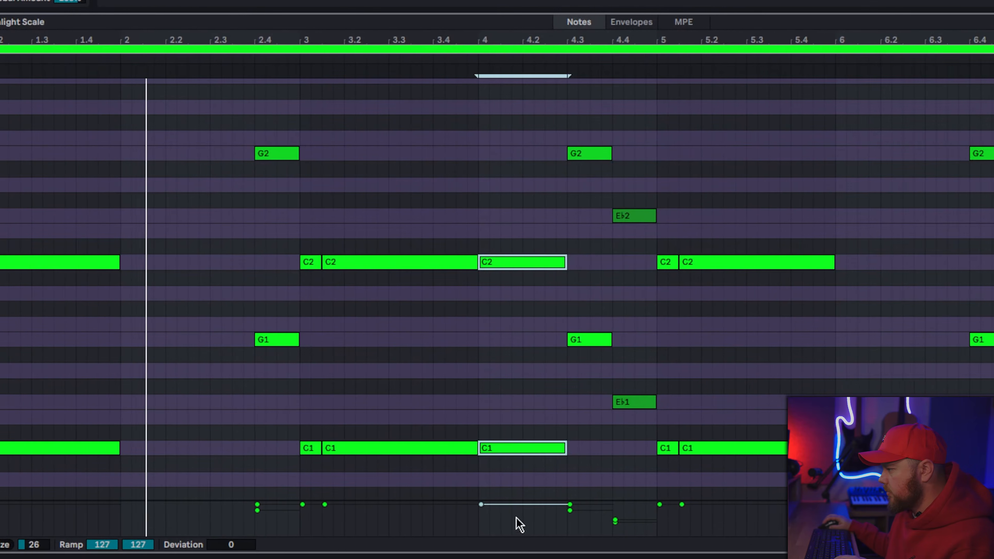
left_click_drag(520, 507, 520, 515)
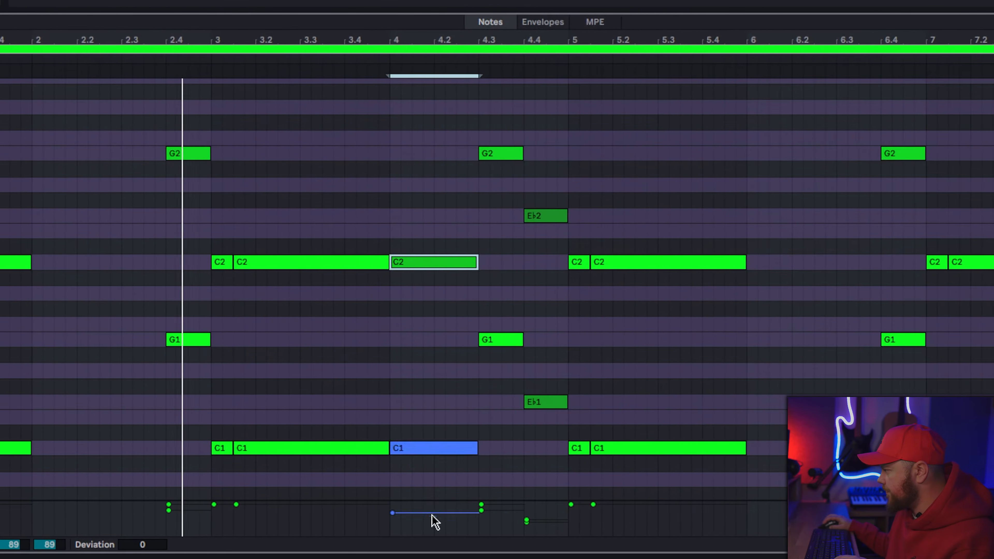
Step: Duplicate the lower piano notes of the clip an octave down to C0, G0 and E♭0, and lower the copies' velocities to 85–41
left_click_drag(437, 448, 993, 448)
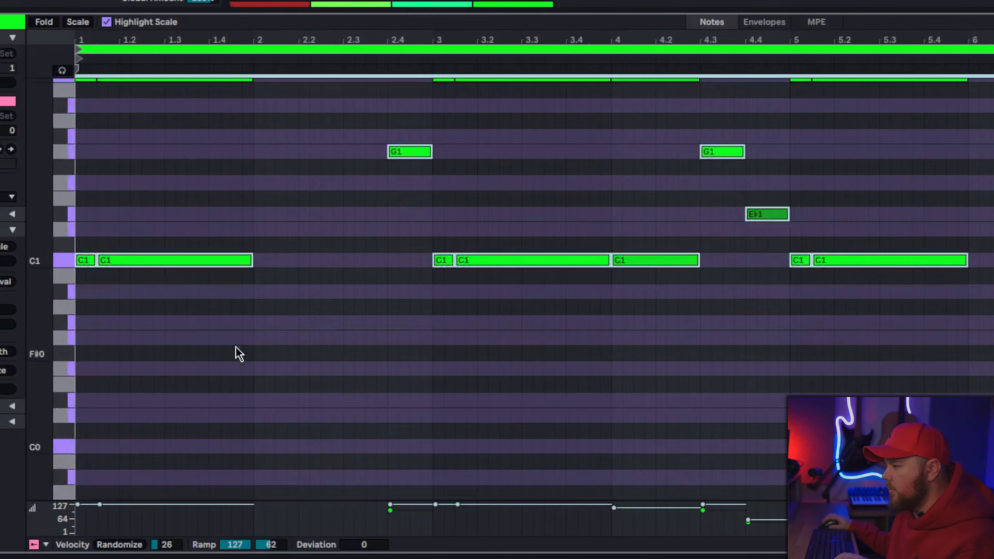
scroll(144, 276, "down", 3)
left_click_drag(132, 181, 153, 367)
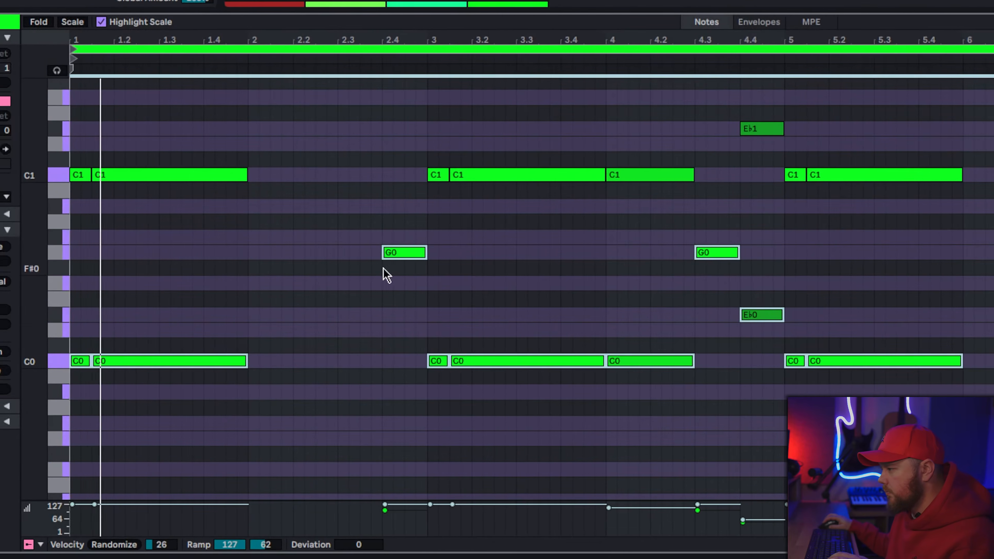
left_click_drag(474, 505, 474, 515)
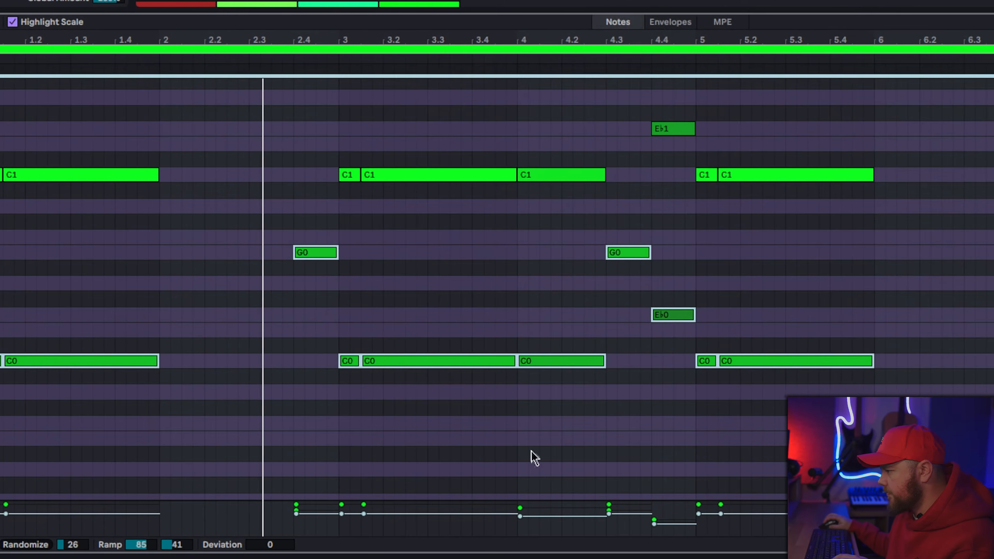
scroll(598, 409, "up", 5)
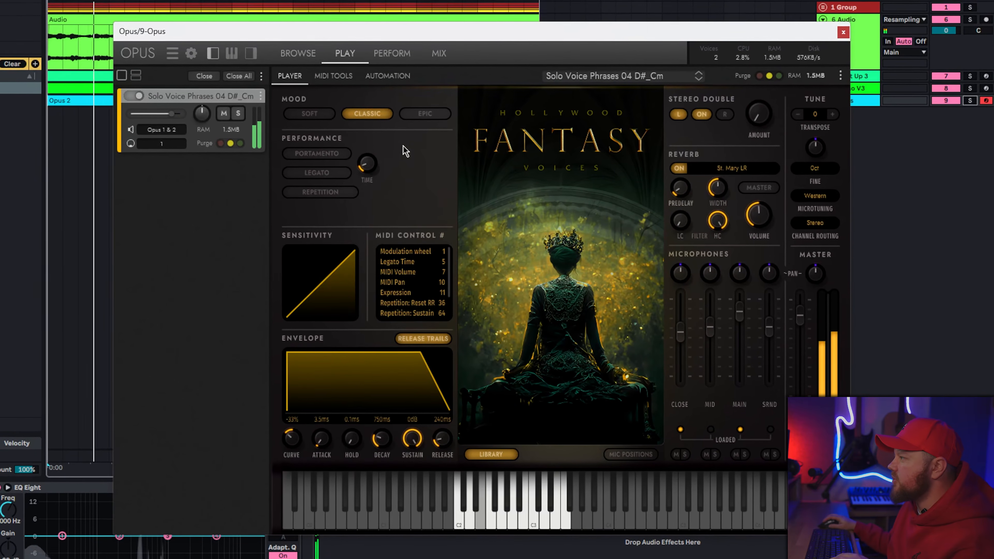
Step: Switch the Fantasy Voices mood to Epic, and duplicate the four-bar G3, A♭3, E♭3, D3 vocal melody into bars 5 to 8
left_click(425, 115)
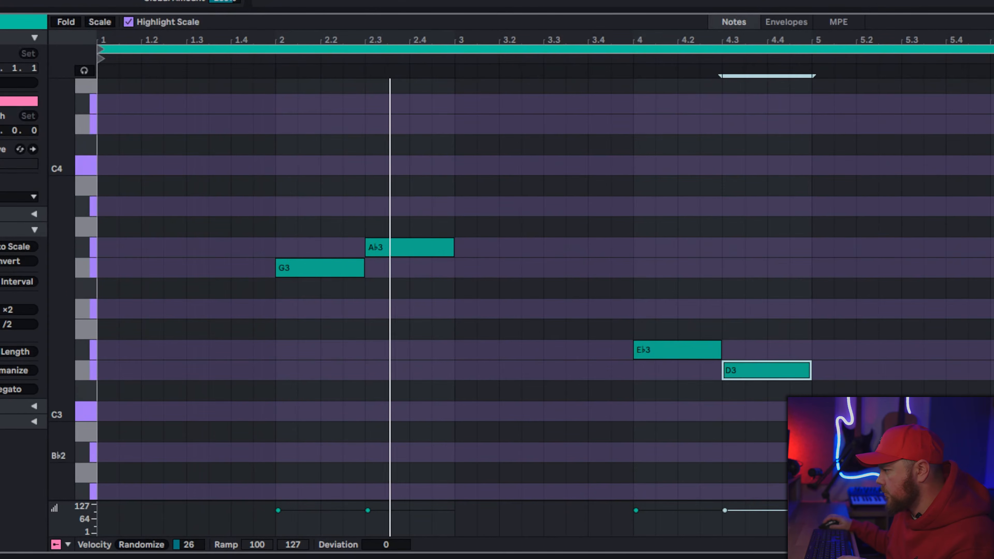
key("ctrl+a")
key("ctrl+d")
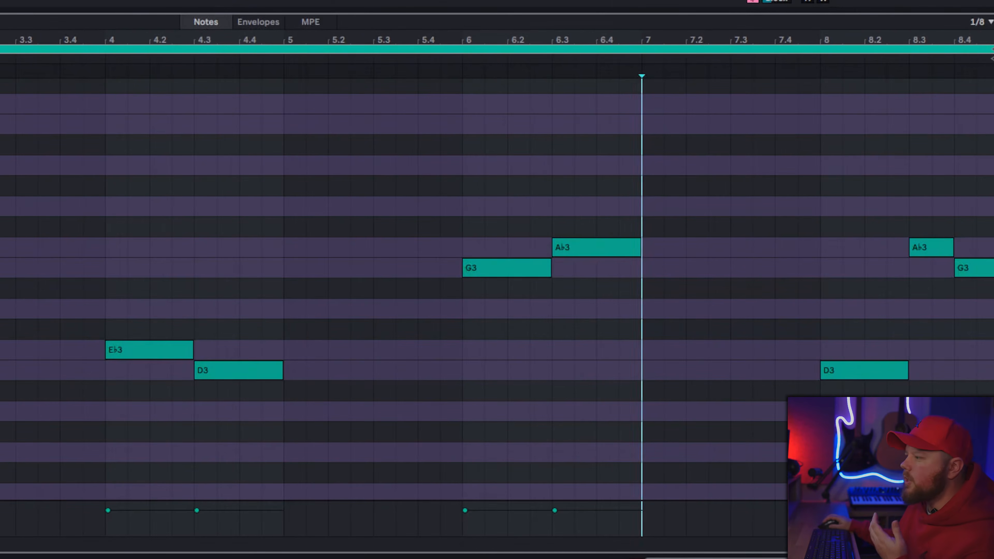
key("ctrl+a")
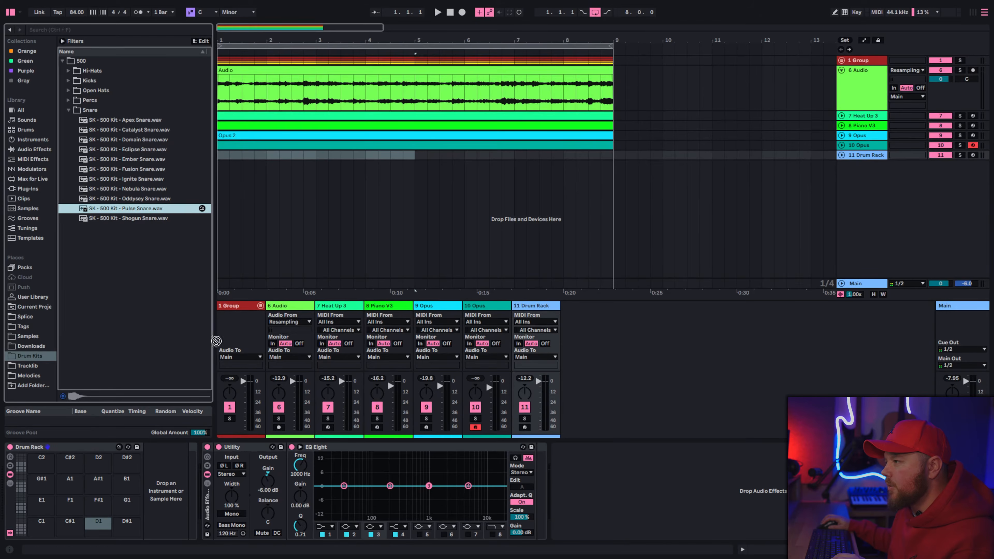
Step: Load the Pulse Snare onto drum rack pad D1 and place a two-bar pattern of five snare hits
left_click_drag(108, 535, 108, 535)
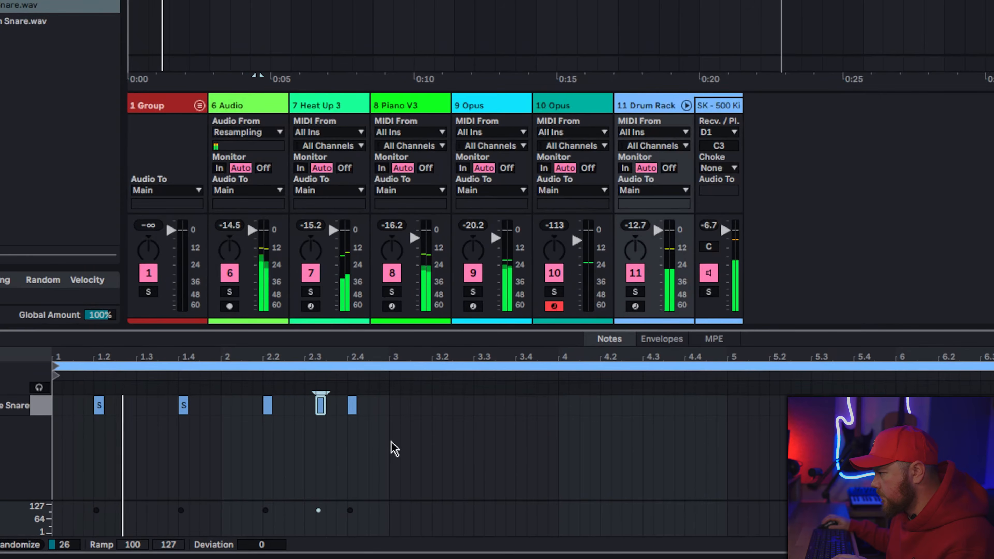
right_click(390, 441)
left_click(430, 414)
Step: Duplicate the two-bar snare pattern across the eight-bar clip and set all snare velocities to 127
left_click_drag(393, 416, 53, 401)
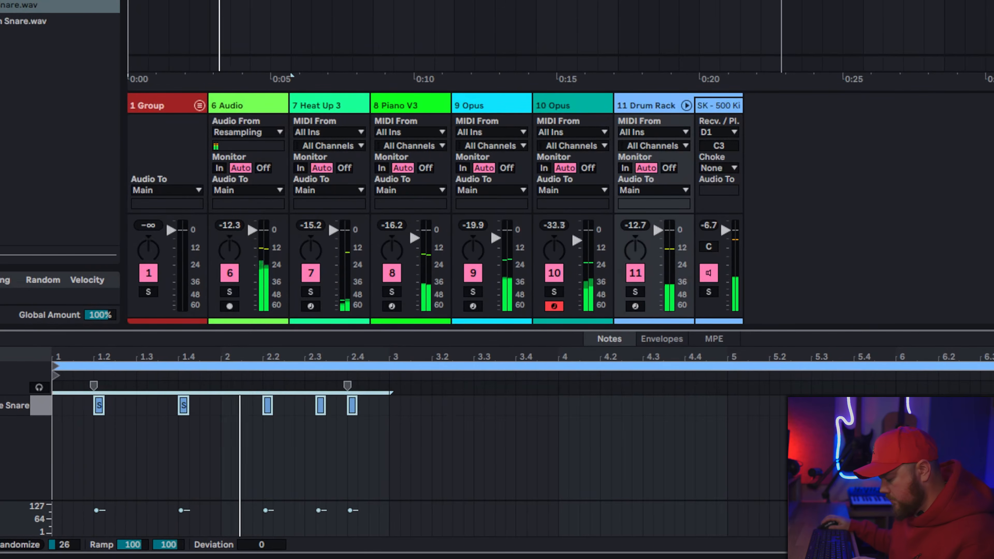
key("ctrl+d")
key("ctrl+d")
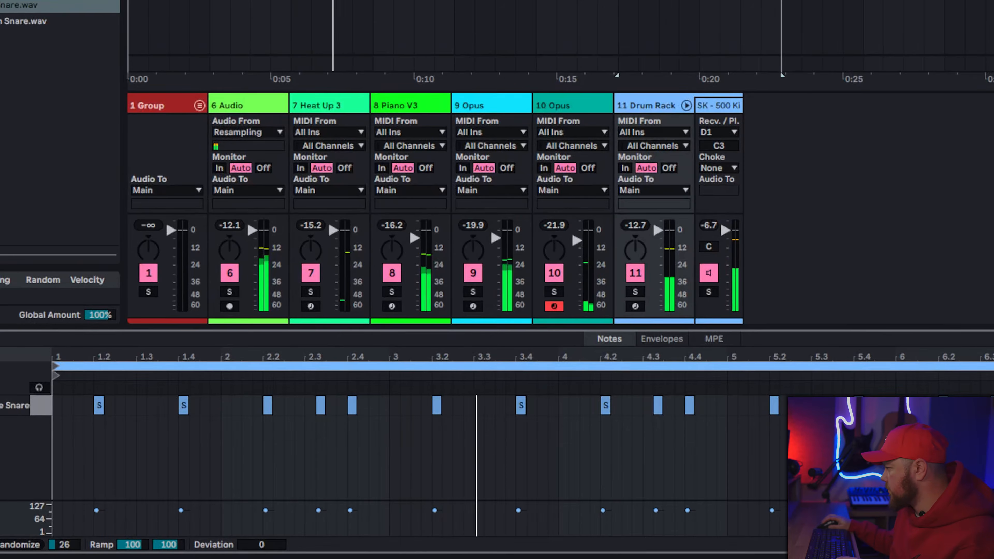
key("ctrl+a")
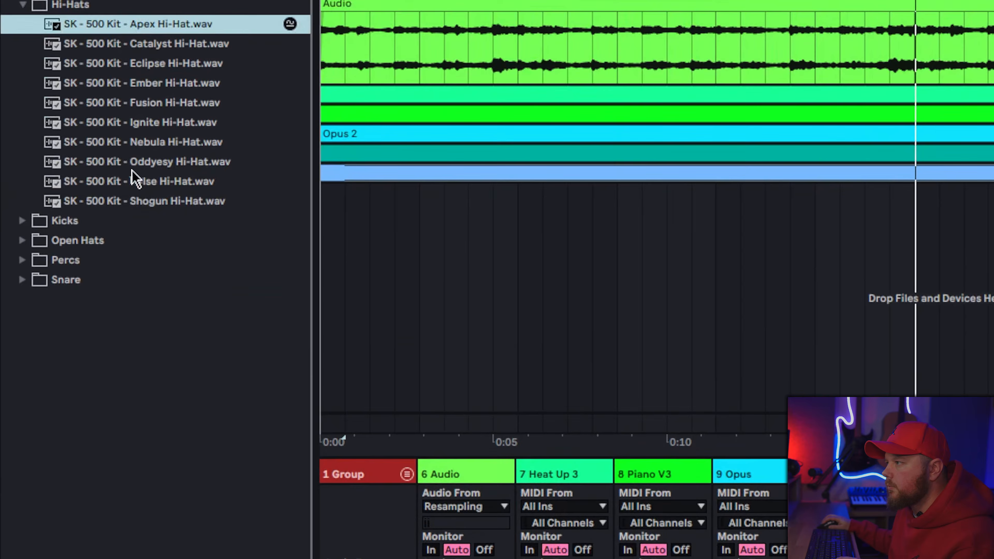
Step: Add the Shogun Hi-Hat on pad E1 and fill bar 1 with eighth-note hits, humanizing them by 16%
left_click(106, 205)
key("space")
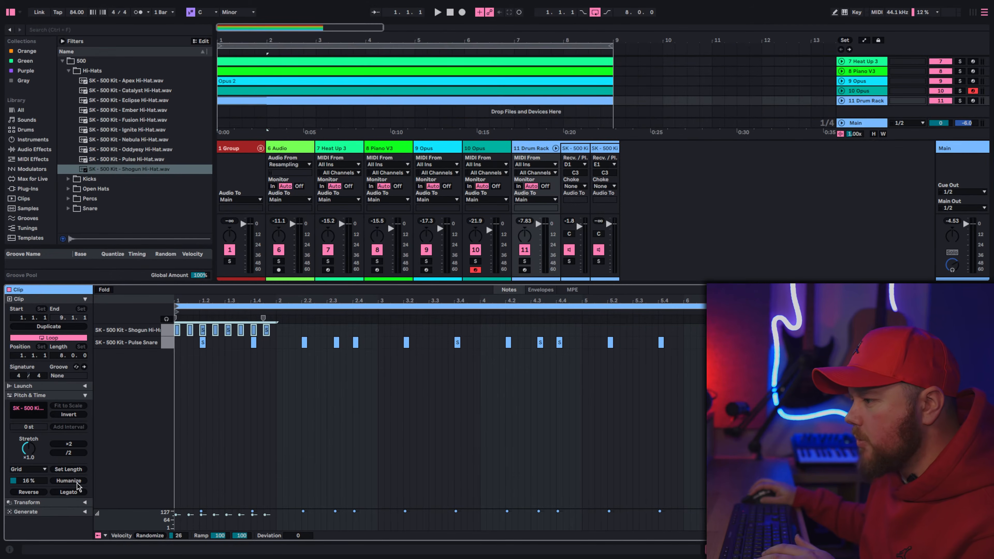
left_click(77, 483)
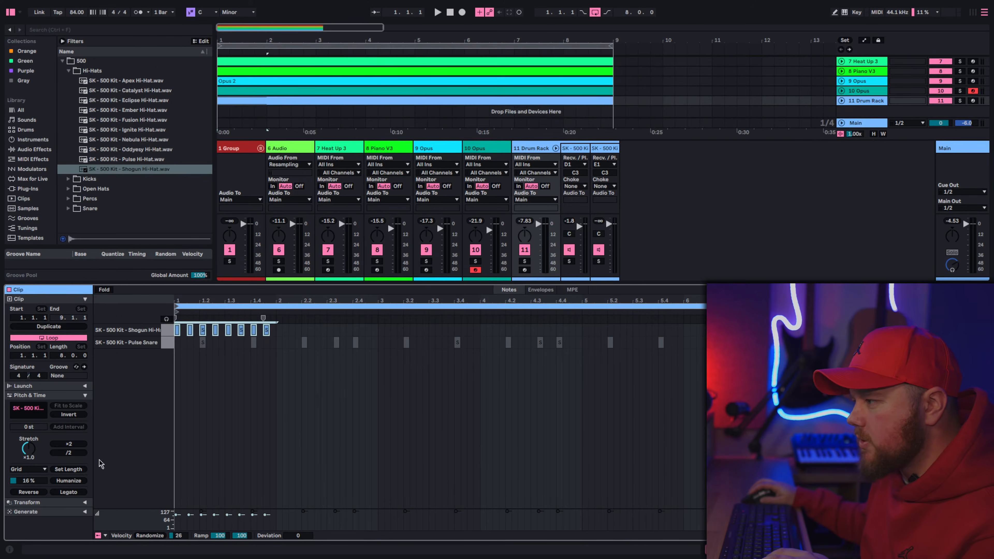
key("space")
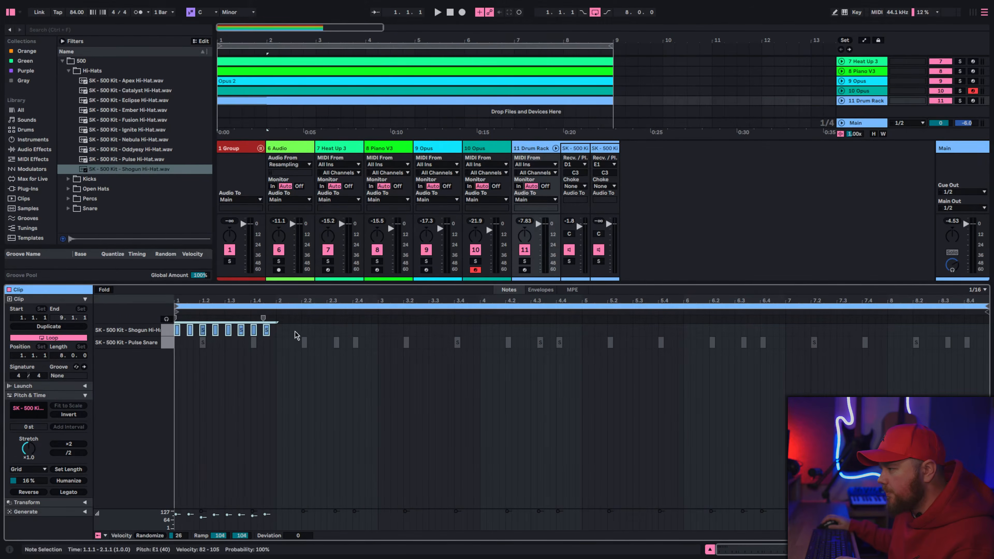
Step: Duplicate the one-bar Shogun hi-hat pattern across the clip, and repeat the two-bar Fusion hi-hat pattern after bar 2
key("ctrl+d")
key("ctrl+d")
key("ctrl+d")
key("ctrl+d")
key("ctrl+d")
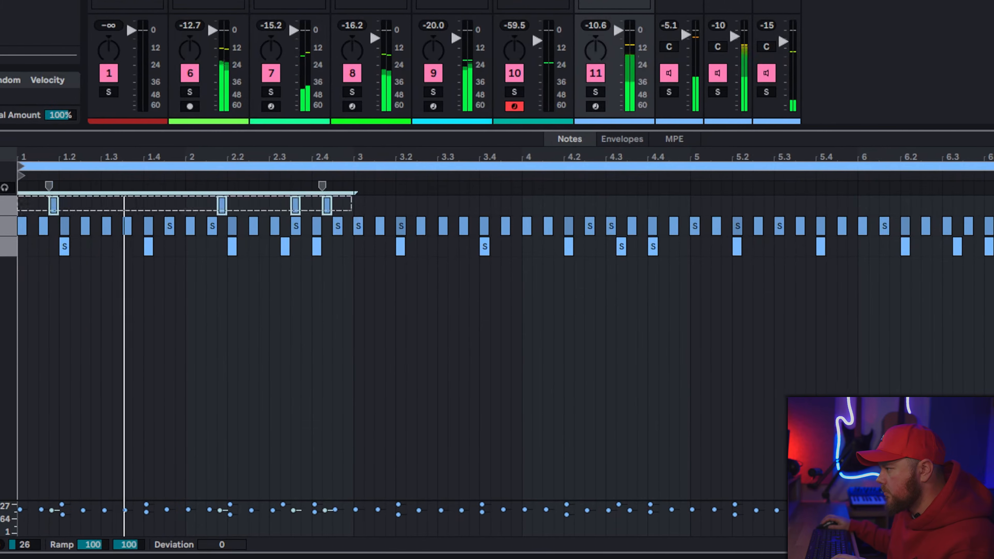
key("ctrl+d")
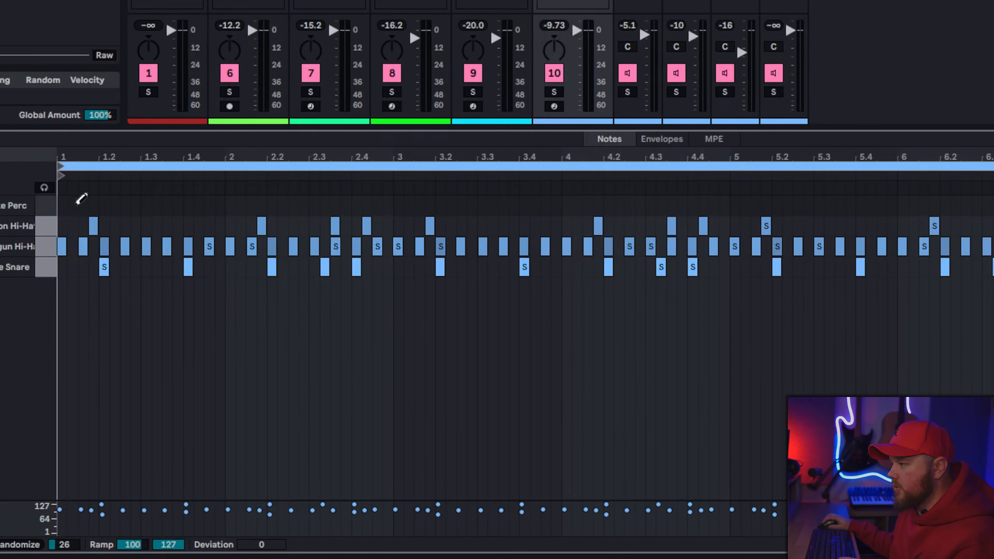
Step: Place four sixteenth-note Ignite Perc hits at the start of bar 1 and ramp their velocities from 127 to 27
left_click_drag(87, 199, 94, 200)
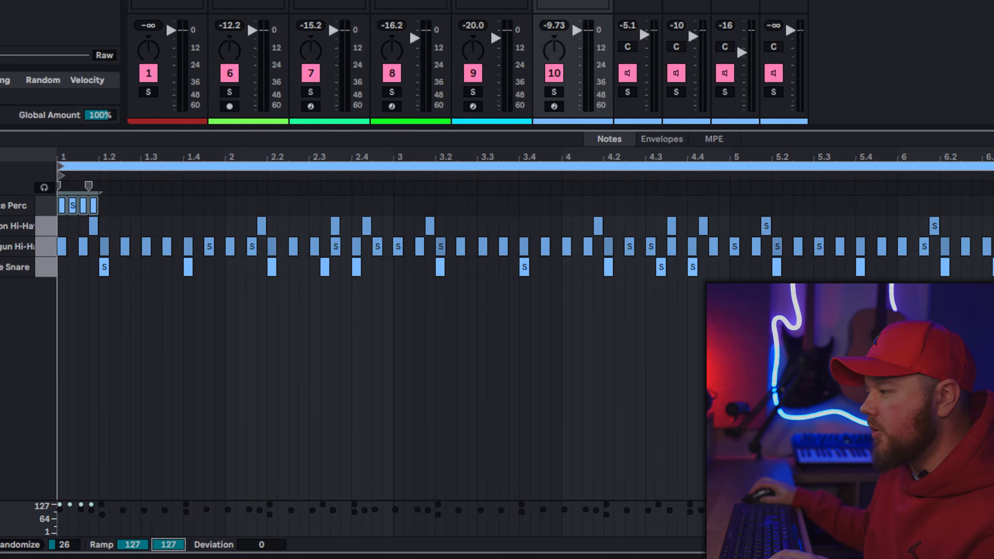
left_click_drag(168, 545, 168, 558)
key("space")
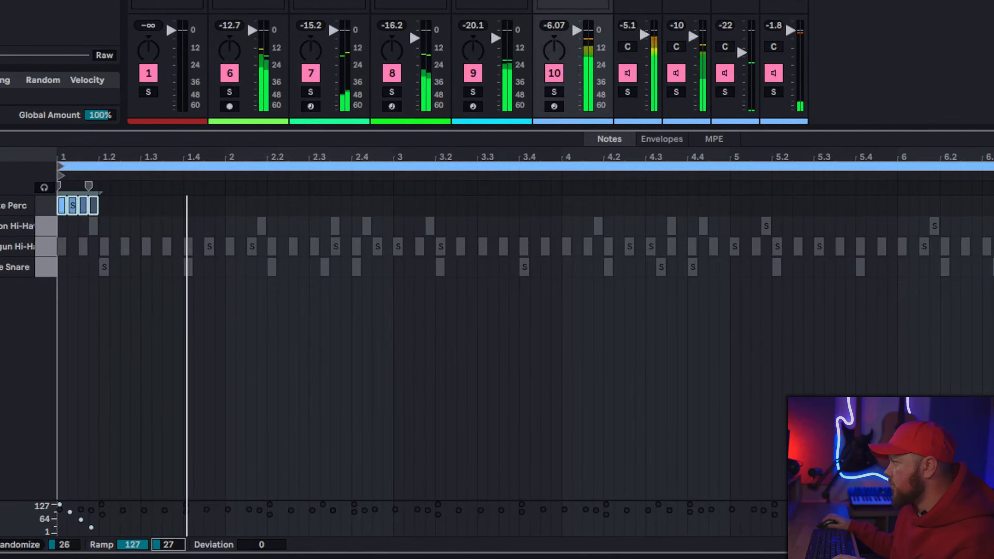
right_click(474, 420)
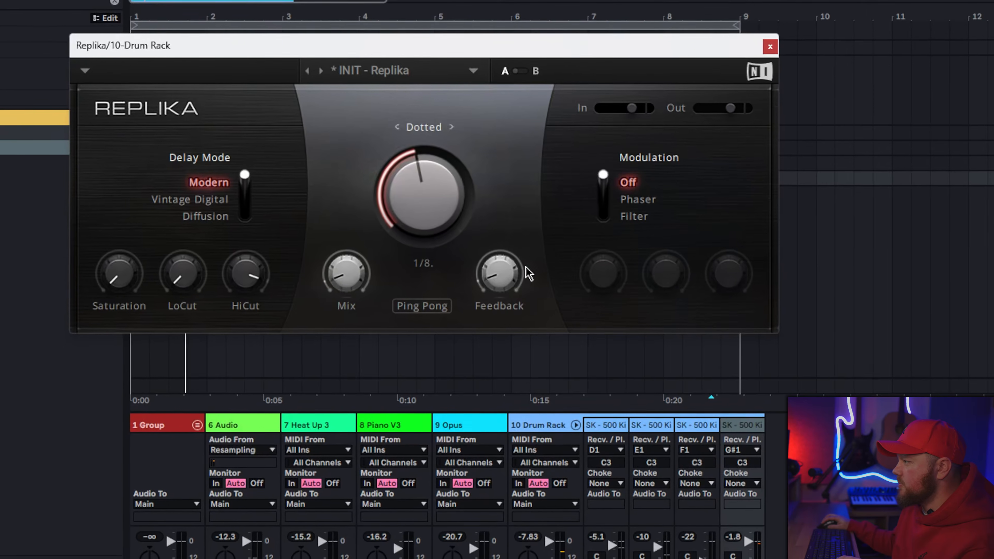
Step: Set Replika's modulation on the perc to Phaser, and rework the repeated Ignite Perc rolls with a reversed roll at the clip's end
left_click_drag(605, 174, 604, 199)
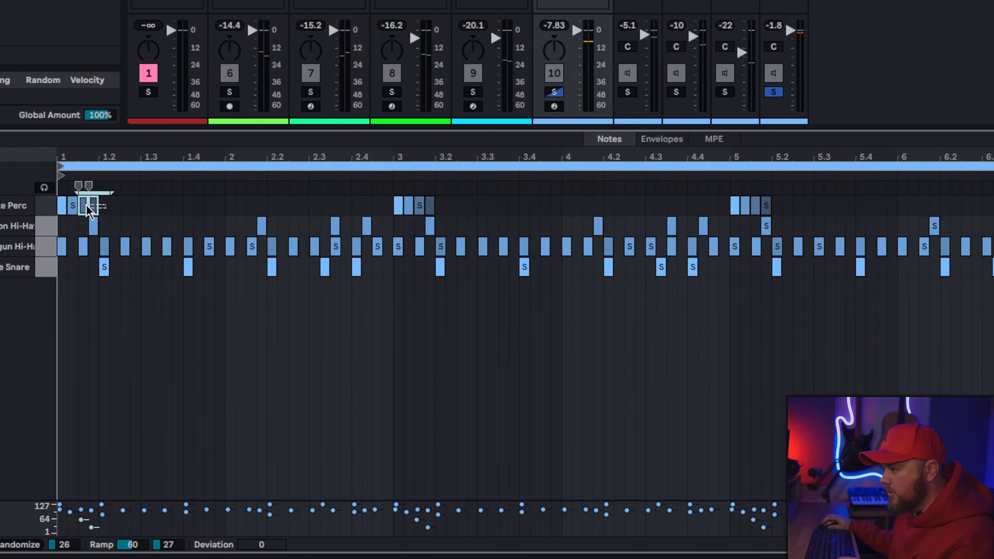
left_click_drag(372, 317, 938, 343)
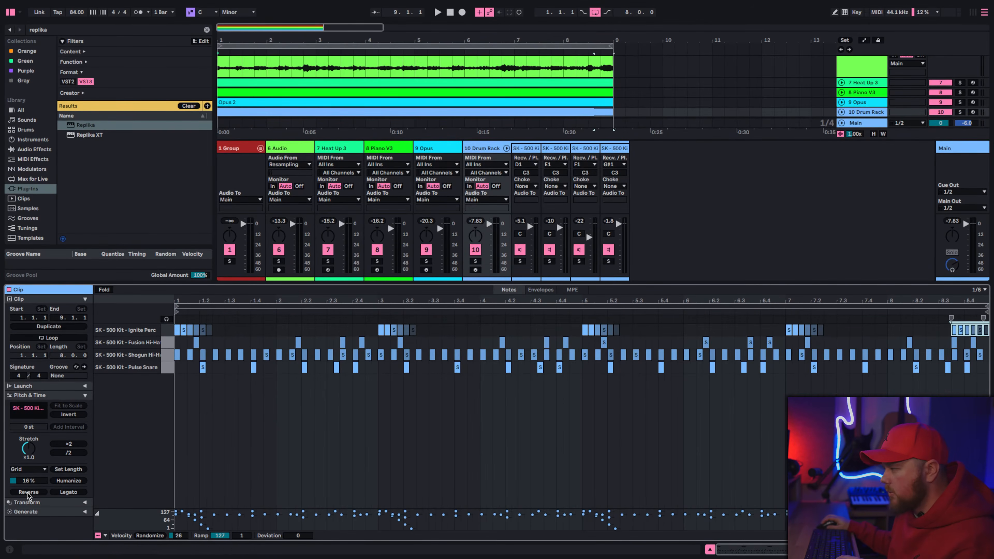
left_click(28, 492)
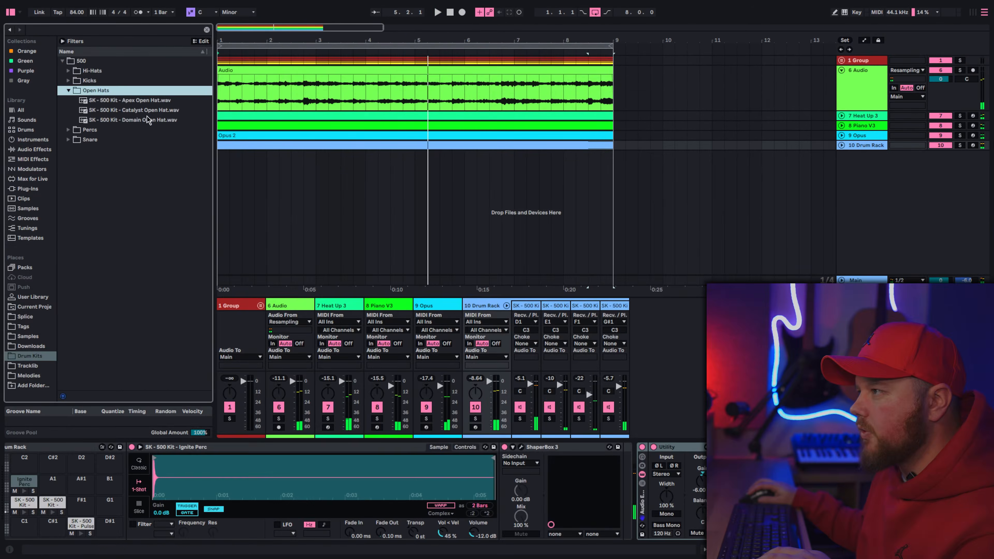
Step: Audition the Apex, Domain and Catalyst open hats and load the Catalyst Open Hat into the drum rack
left_click(140, 101)
left_click(140, 122)
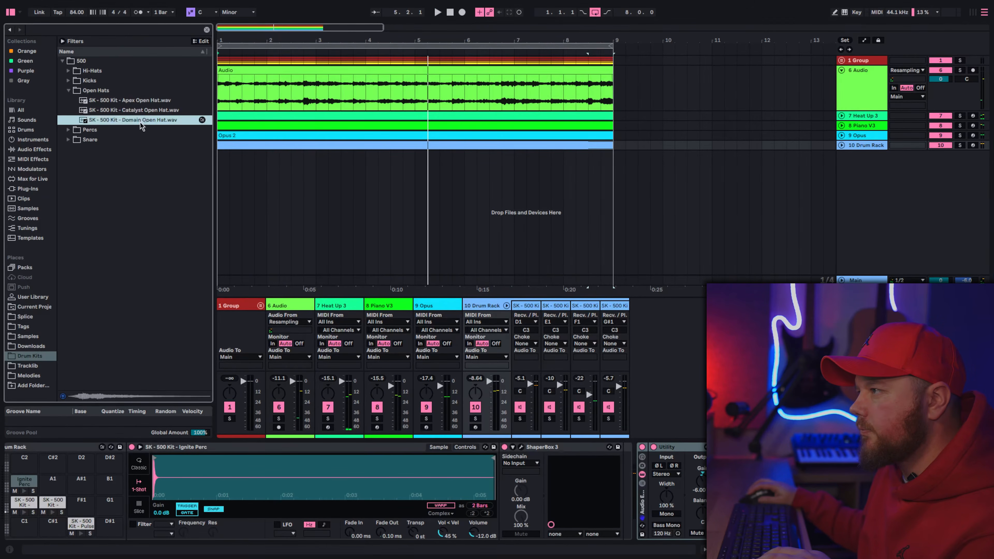
left_click(140, 111)
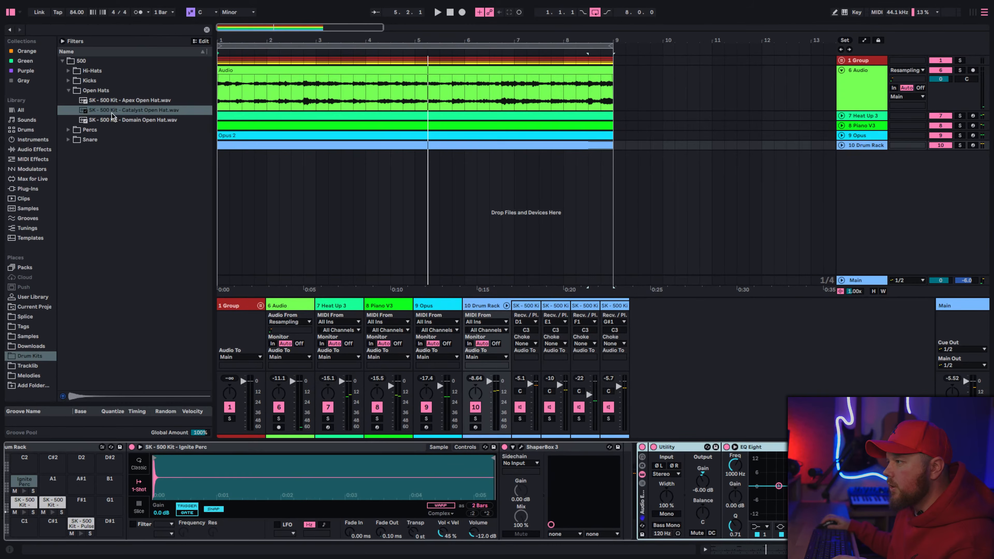
left_click_drag(113, 112, 130, 426)
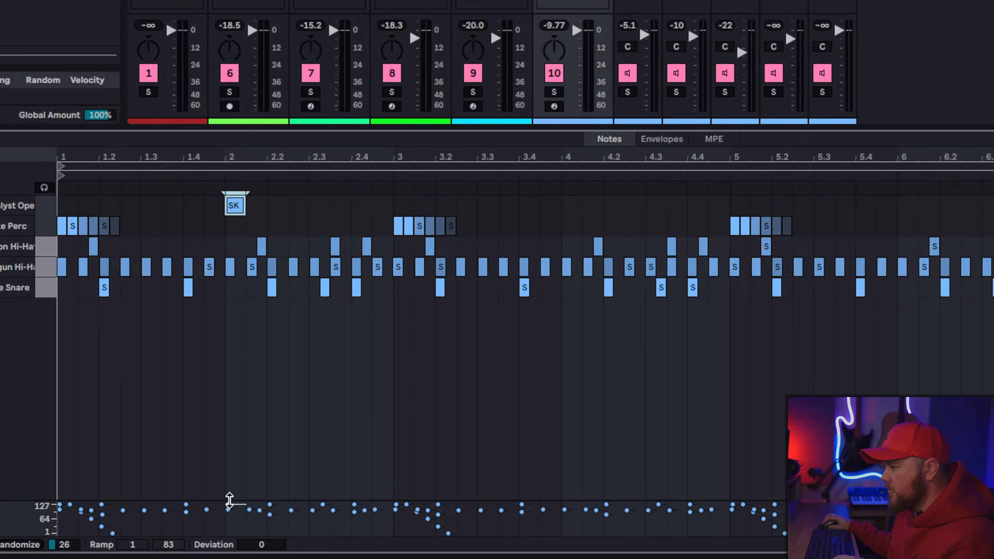
Step: Lower the open hat hit at bar 2 to velocity 57 and repeat it at 4, 4.3, 6, 8 and 8.3
left_click_drag(239, 516, 238, 526)
key("space")
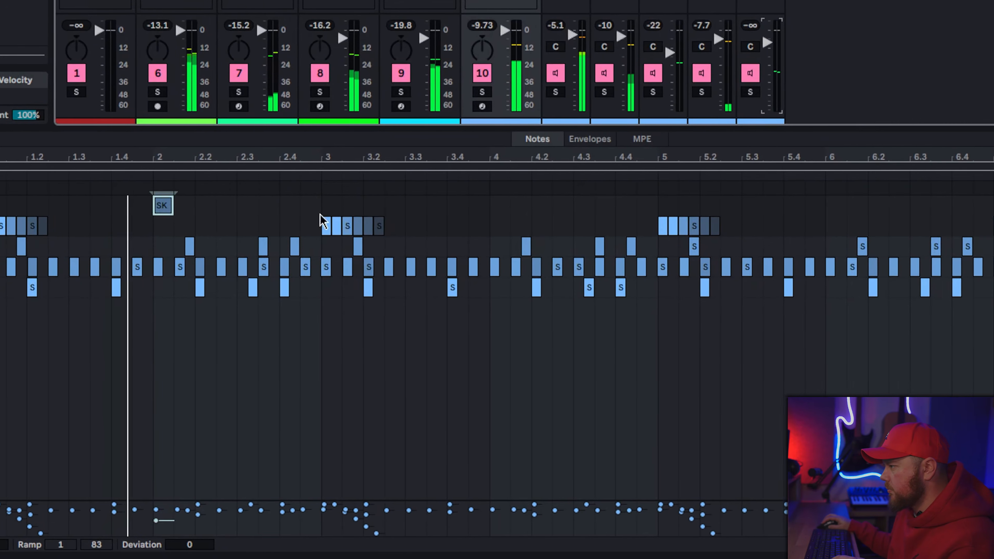
key("ctrl+d")
key("ctrl+d")
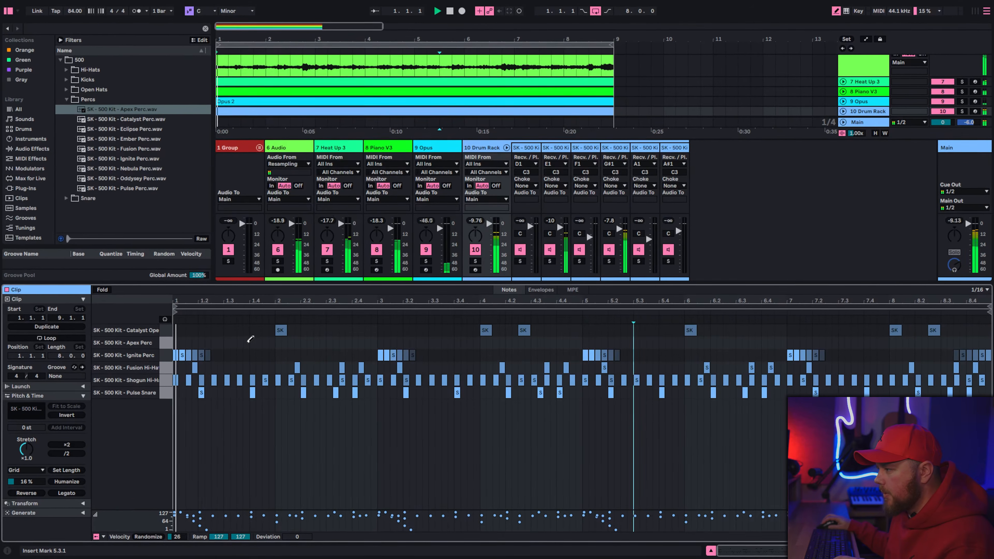
Step: Build a two-bar Apex Perc pattern with hits at 1.3.2, 2.3.2 and 2.3.4, and repeat it through the clip with a closing fill
left_click(247, 342)
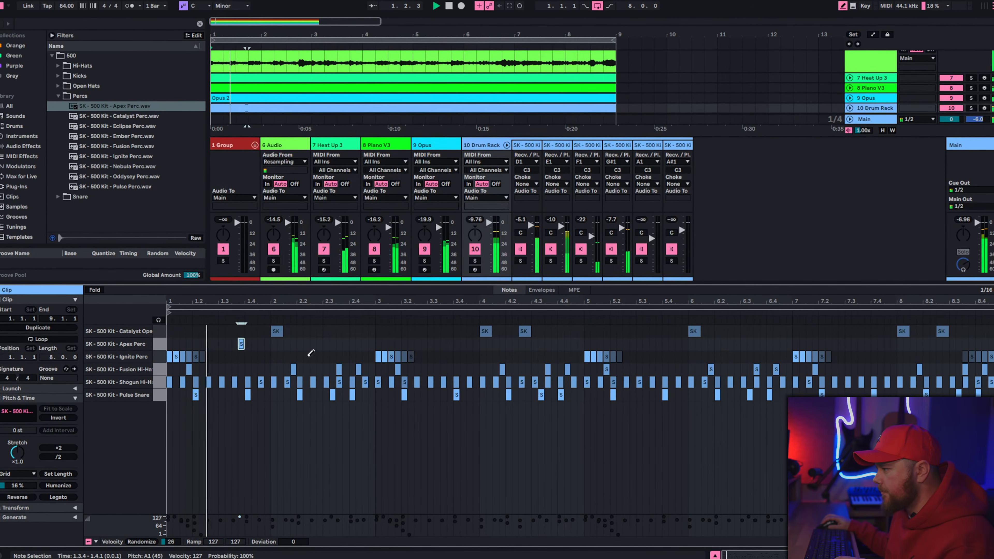
right_click(327, 355)
left_click(352, 335)
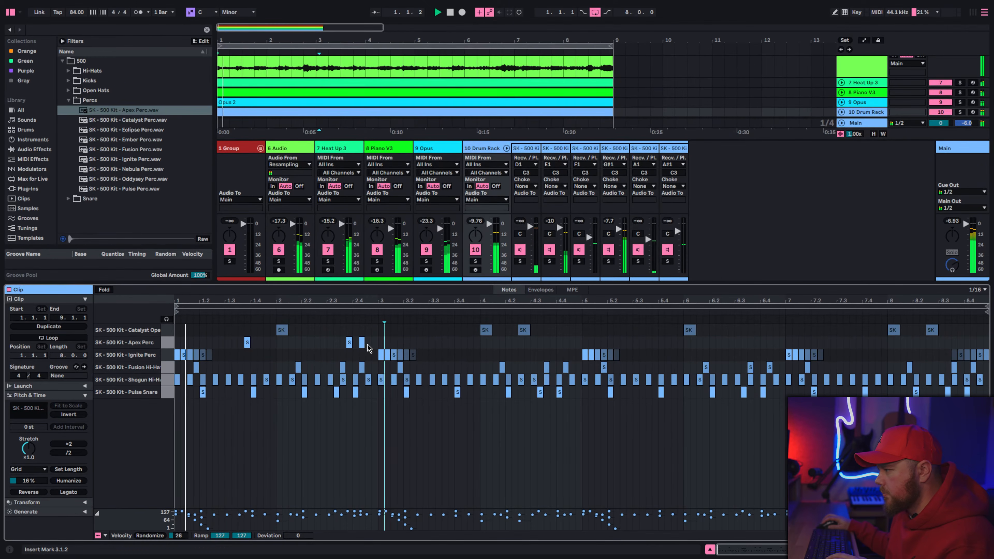
left_click_drag(367, 345, 339, 345)
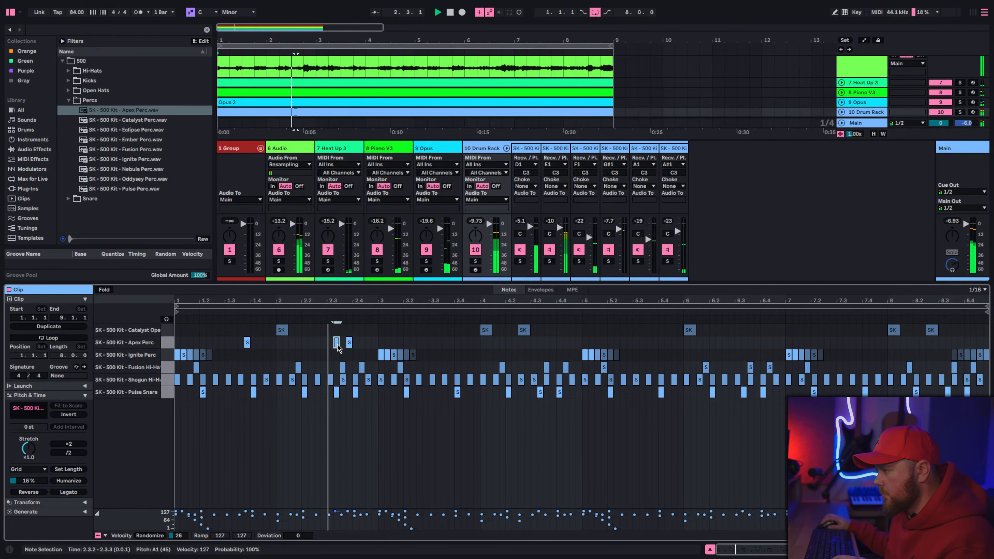
left_click_drag(337, 343, 236, 344)
key("space")
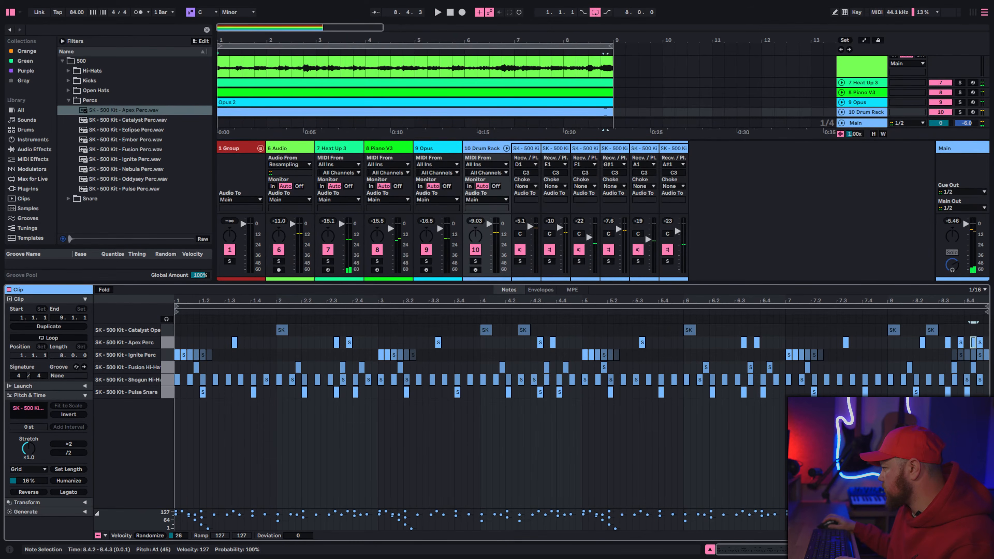
key("space")
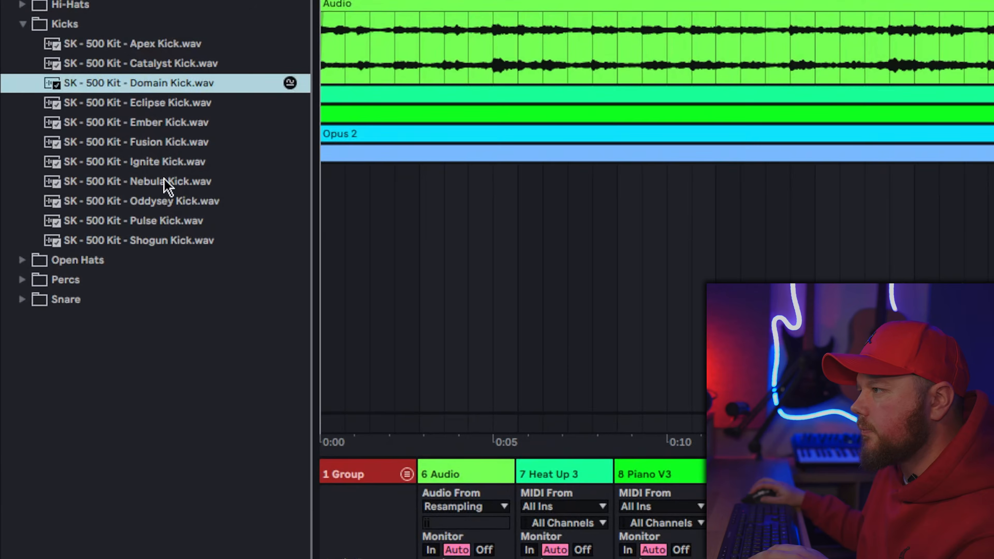
Step: Audition the Nebula, Oddysey, Pulse and Ignite kick samples
left_click(167, 188)
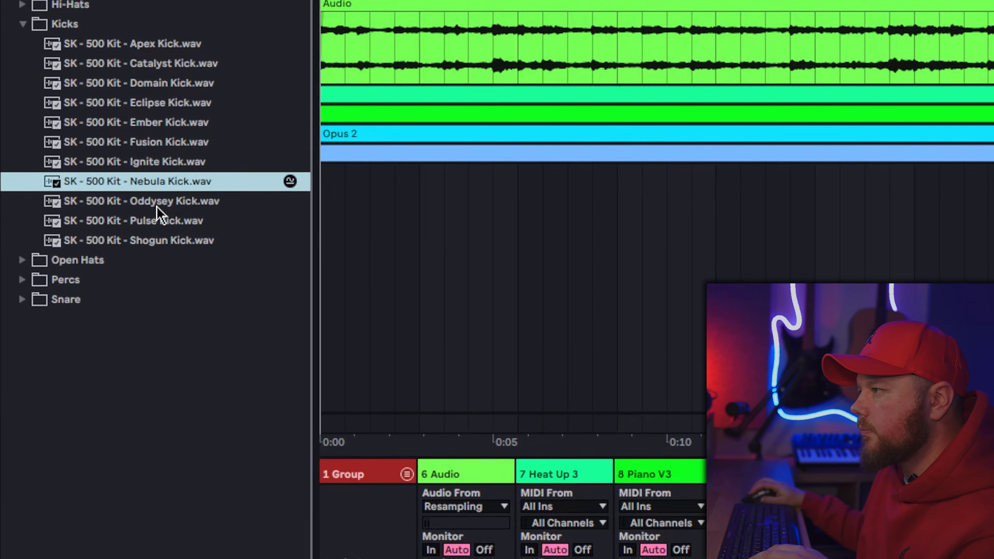
key("Down")
left_click(166, 220)
left_click(164, 168)
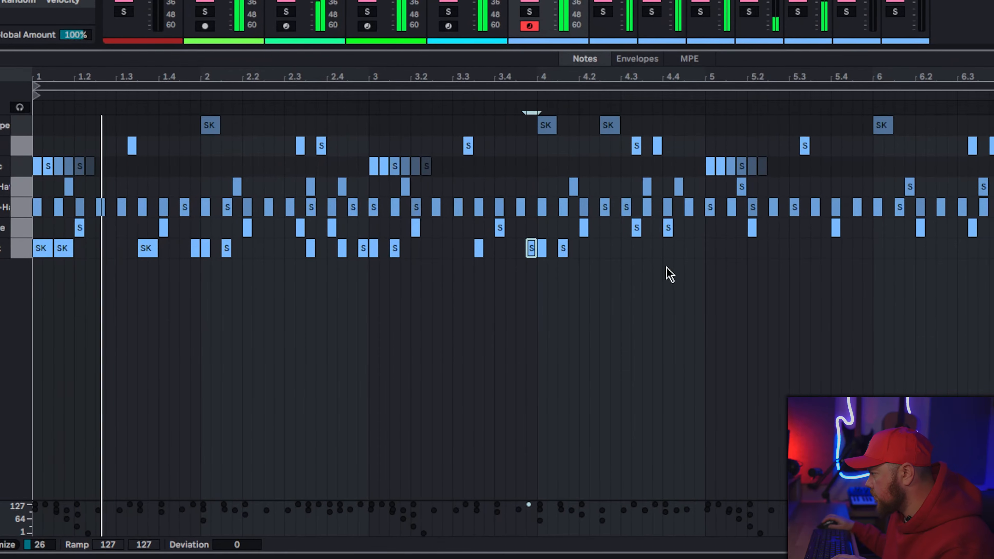
Step: Finish the four-bar kick pattern with hits at 4.3.3, 4.4.2 and 4.4.4, and duplicate it into bars 5 to 8
left_click(623, 249)
left_click(603, 248)
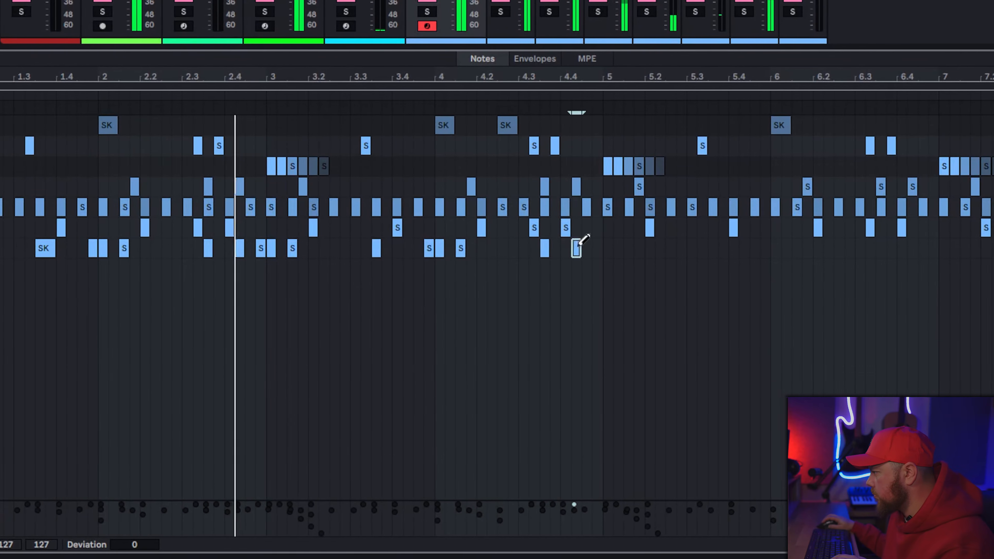
left_click(624, 248)
right_click(547, 328)
left_click(632, 297)
mouse_move(574, 275)
left_mouse_down()
mouse_move(341, 301)
mouse_move(1, 251)
left_mouse_up()
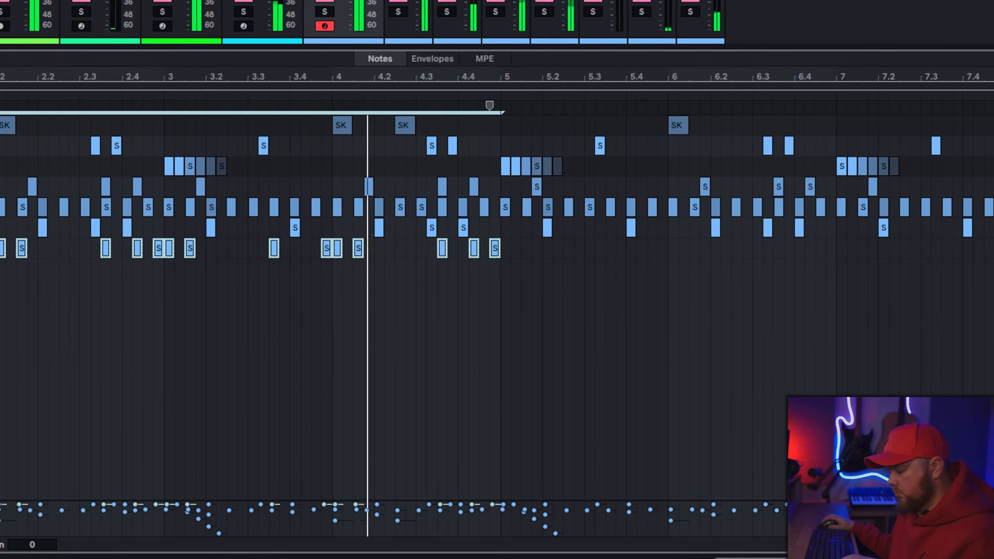
key("ctrl+d")
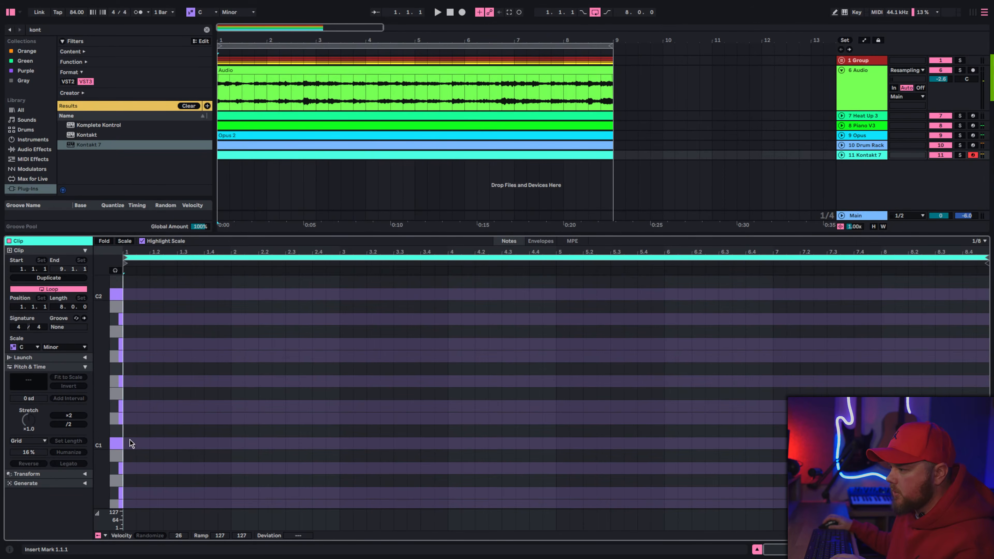
Step: Write a four-bar Kontakt 7 bass line: C1 until 2.4, G1 until 3, C1 through bar 3, and A♭1 and G1 half notes in bar 4
double_click(129, 445)
left_click_drag(136, 445, 246, 449)
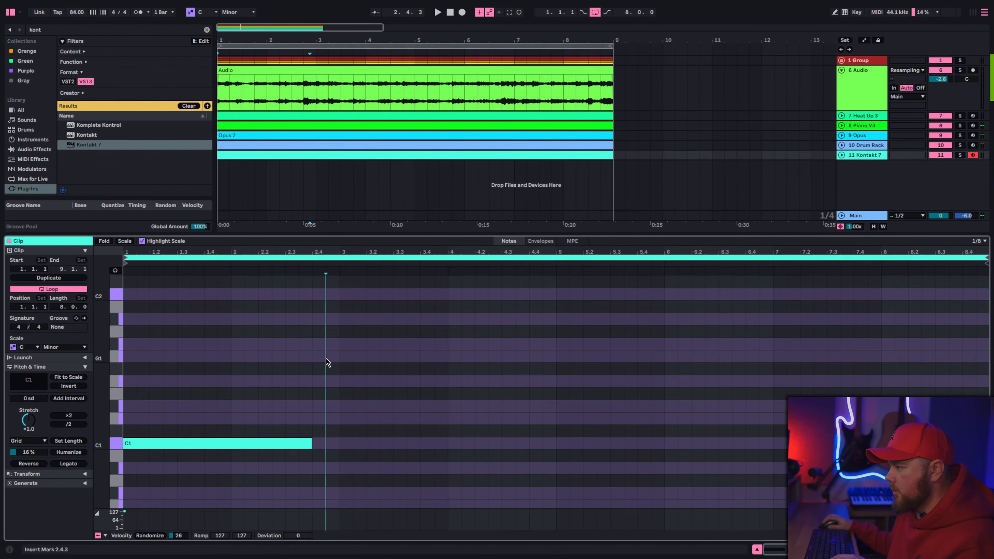
key("space")
left_click_drag(273, 448, 423, 454)
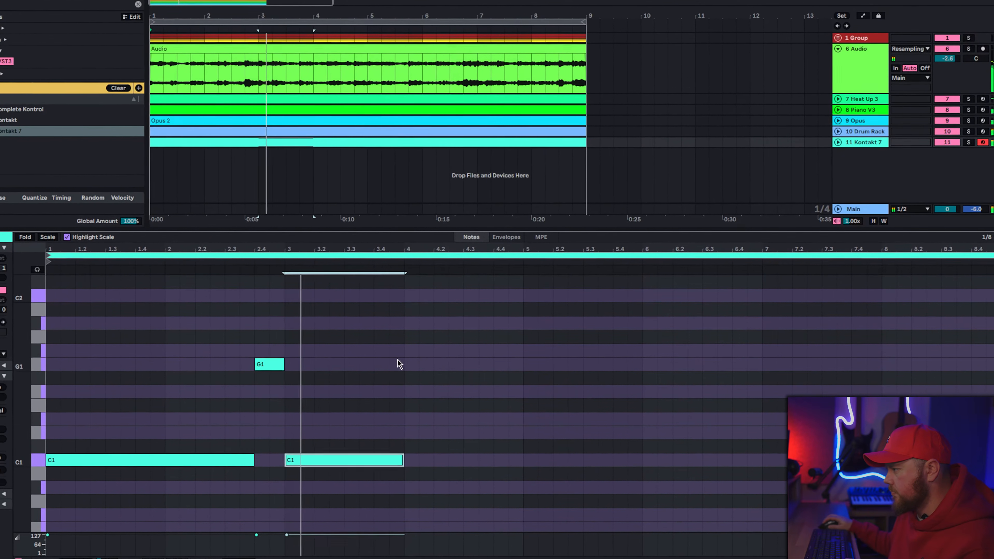
mouse_move(405, 351)
left_mouse_down()
mouse_move(477, 352)
mouse_move(450, 354)
mouse_move(502, 374)
left_mouse_up()
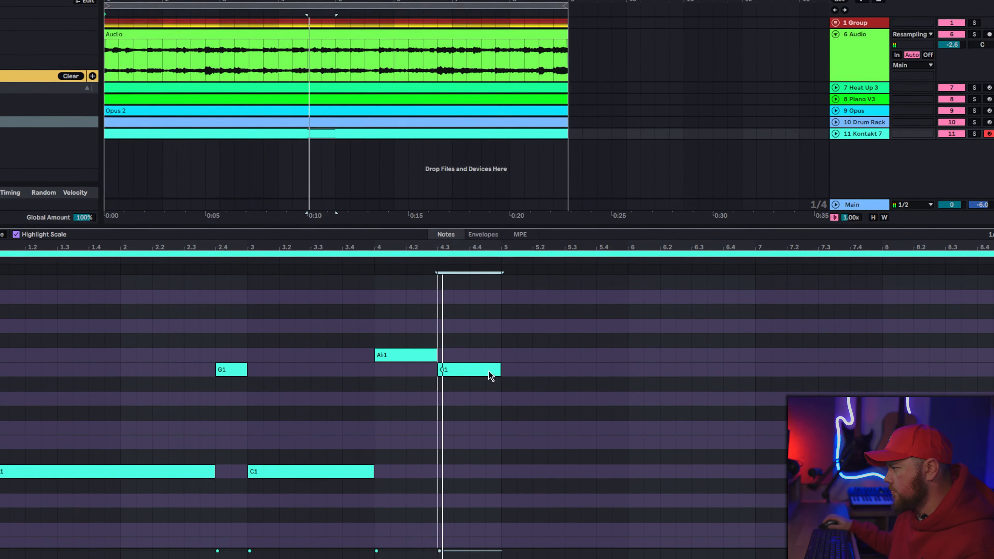
Step: Duplicate the four-bar bass line into bars 5 to 8 and take out the A♭1 note at bar 8
key("ctrl+a")
key("ctrl+d")
left_click(860, 313)
left_click(903, 346)
left_click(945, 354)
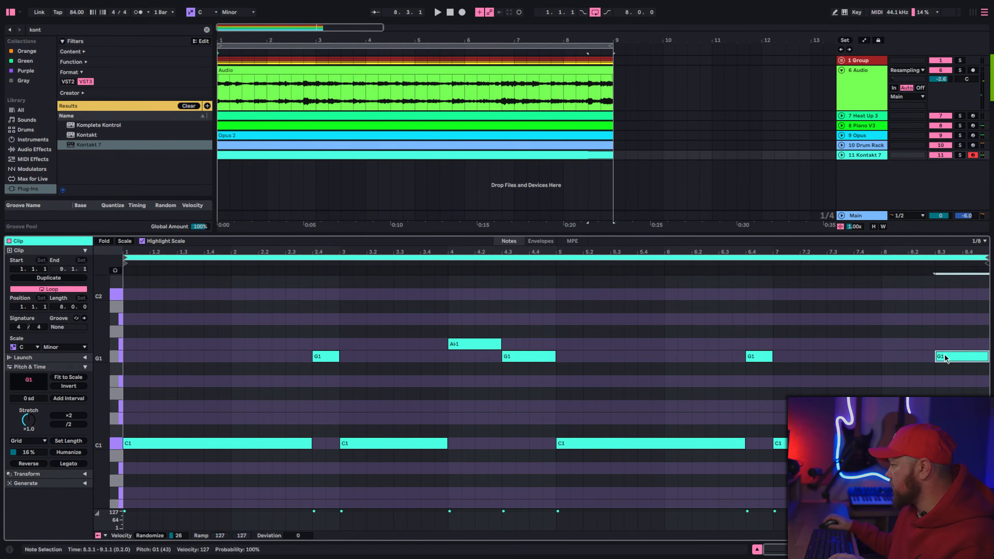